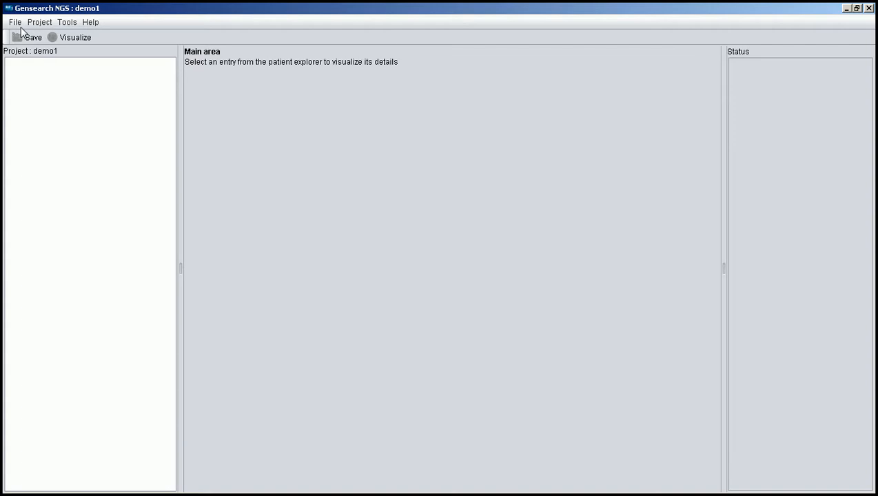
Import the CFTR gene from genome version hg19 as a reference through the external import, then close the reference manager
{"action": "left_click", "coordinate": [18, 23]}
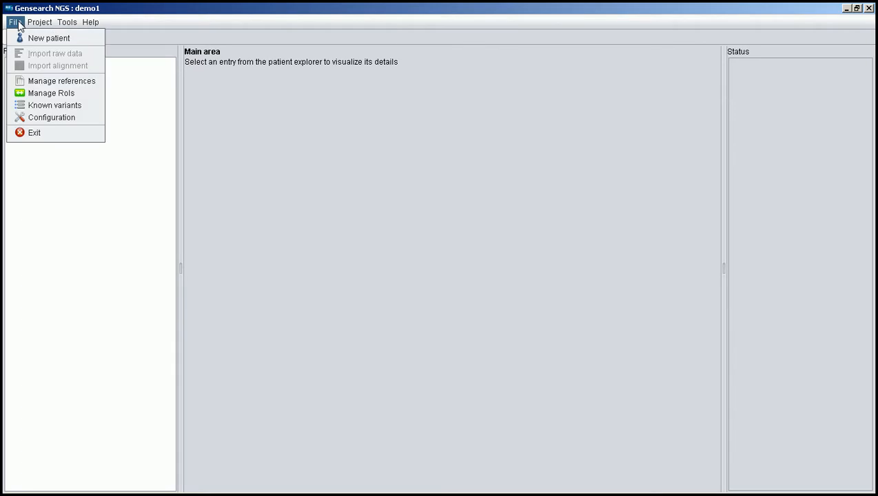
{"action": "left_click", "coordinate": [40, 82]}
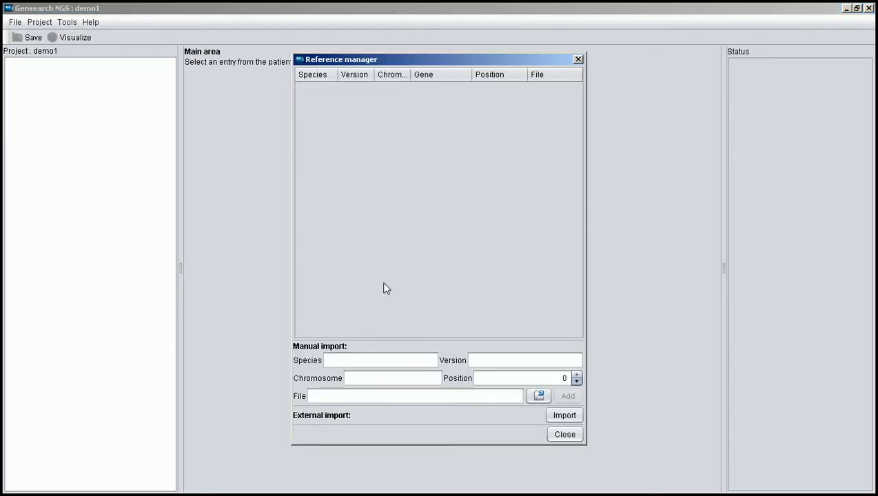
{"action": "left_click", "coordinate": [570, 424]}
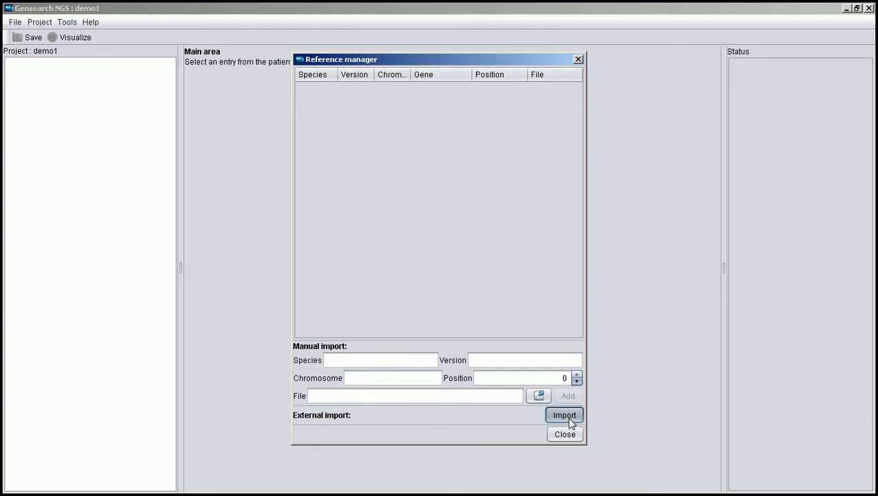
{"action": "left_click", "coordinate": [399, 218]}
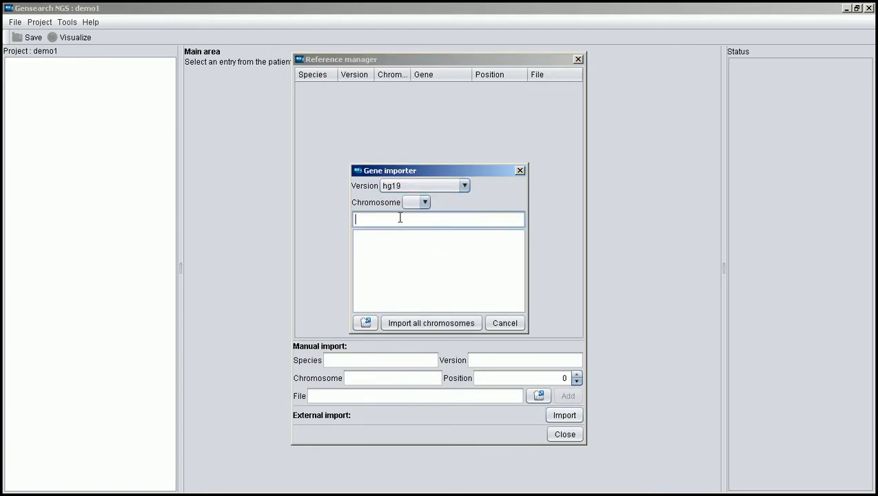
{"action": "type", "text": "CFTR"}
{"action": "left_click", "coordinate": [376, 236]}
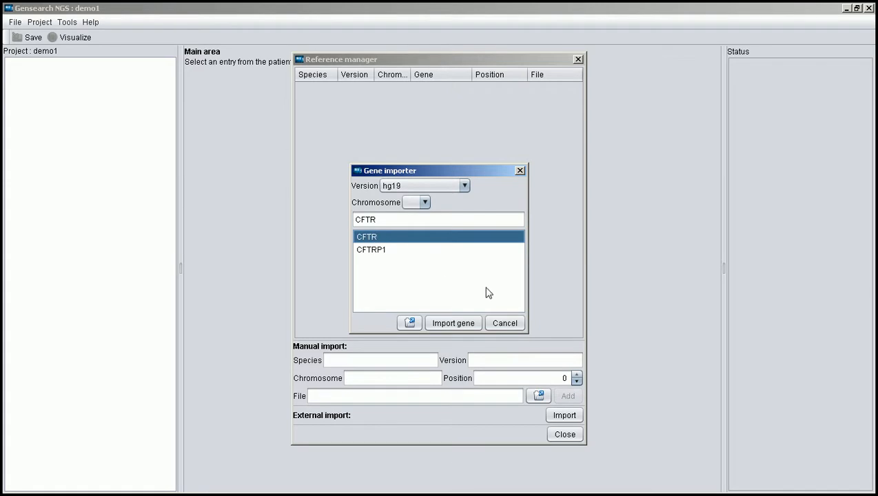
{"action": "left_click", "coordinate": [455, 324]}
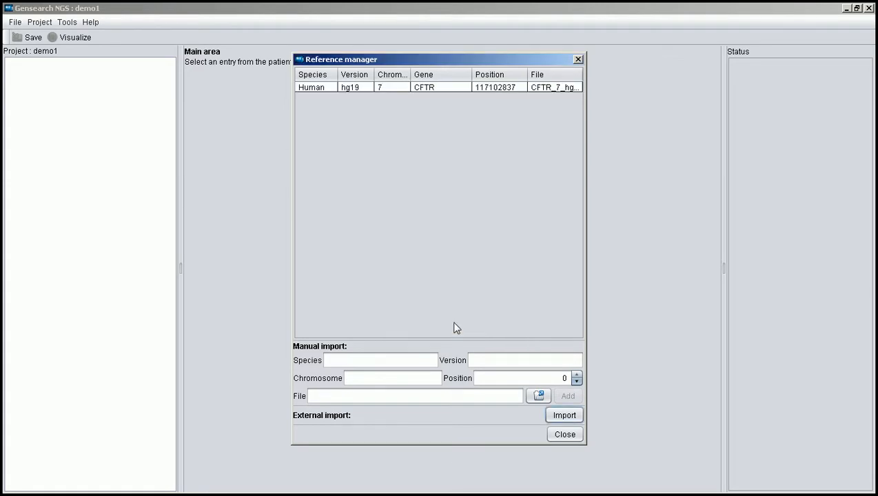
{"action": "left_click", "coordinate": [564, 434]}
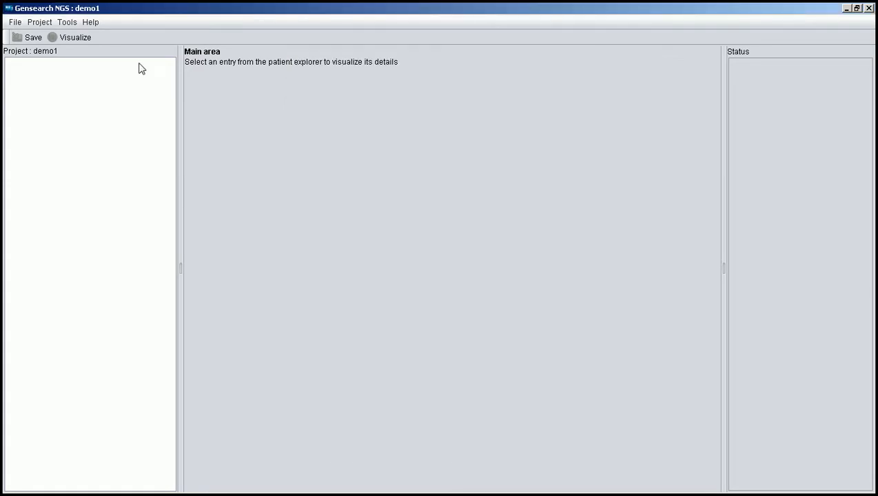
Start a gene import for the regions of interest and select the CFTR gene
{"action": "left_click", "coordinate": [15, 22]}
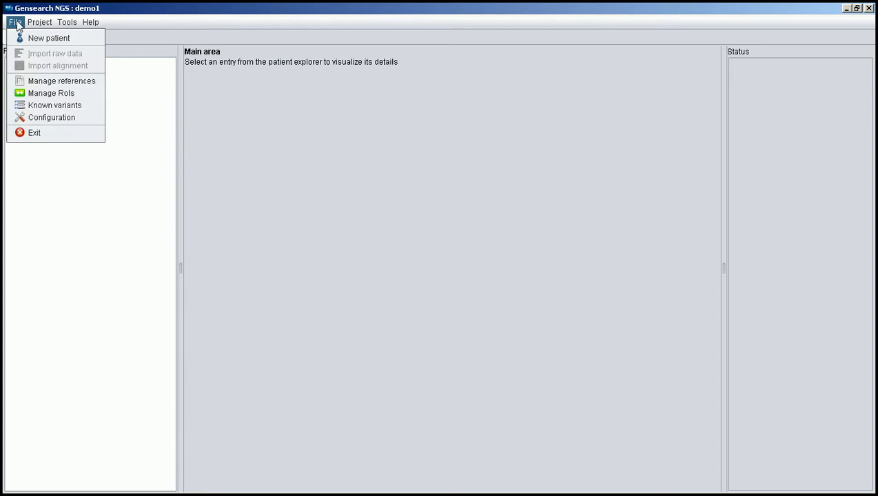
{"action": "left_click", "coordinate": [33, 94]}
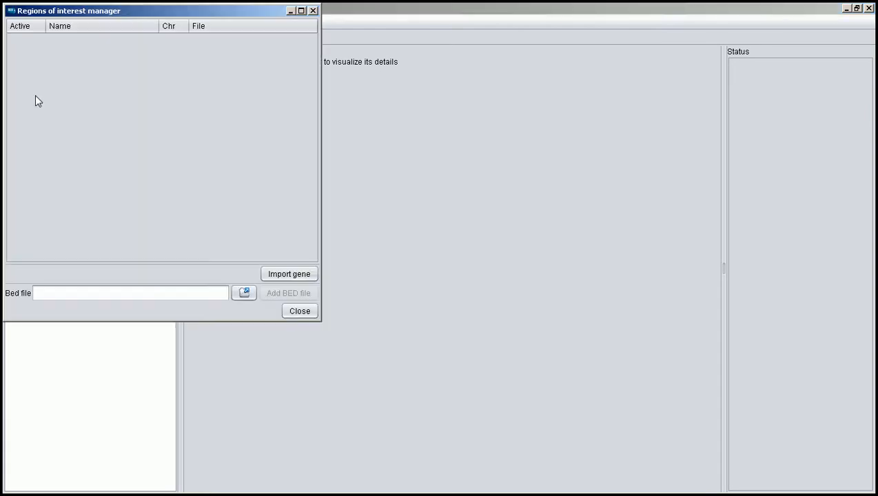
{"action": "left_click", "coordinate": [308, 273]}
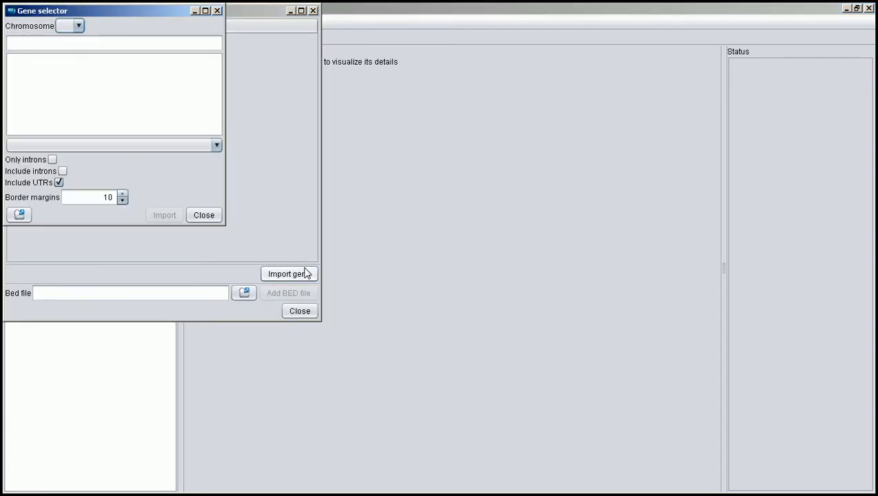
{"action": "left_click", "coordinate": [125, 47]}
{"action": "type", "text": "CFTR"}
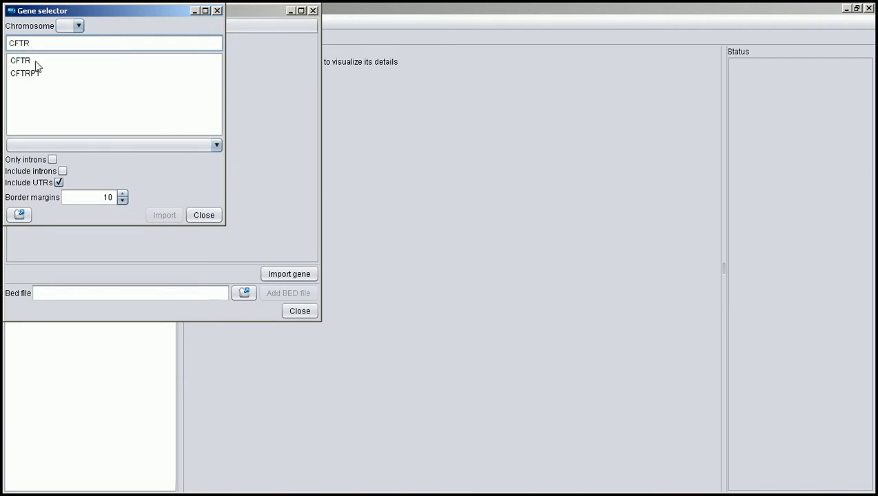
{"action": "left_click", "coordinate": [25, 64]}
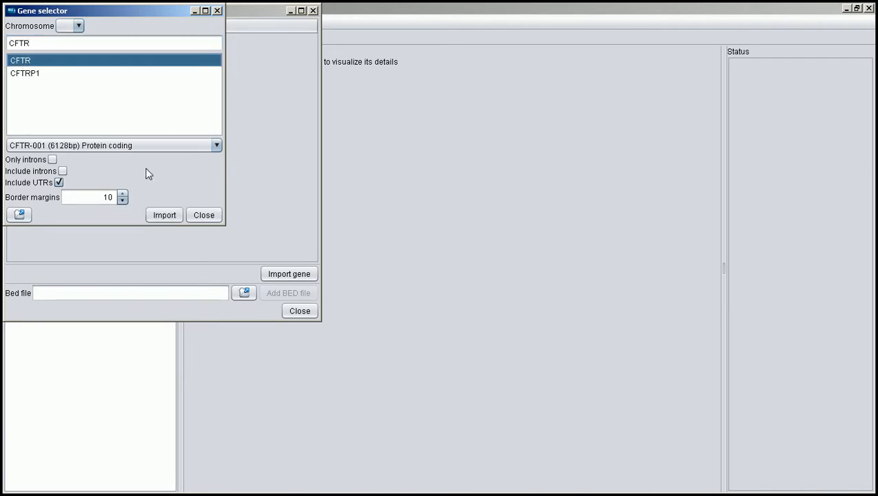
Exclude the UTRs, set the border margins to 20, and import the CFTR-001 transcript as a region of interest
{"action": "left_click", "coordinate": [58, 183]}
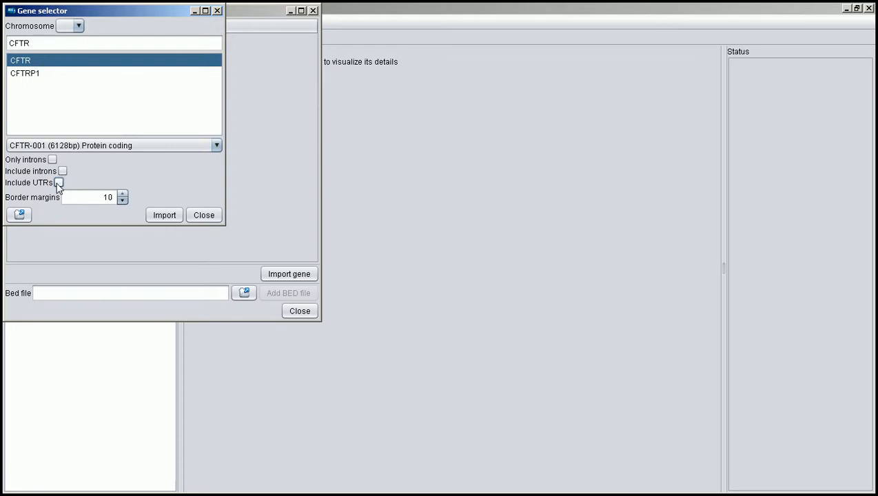
{"action": "left_click", "coordinate": [122, 194]}
{"action": "left_click", "coordinate": [122, 194]}
{"action": "left_click", "coordinate": [122, 195]}
{"action": "left_click", "coordinate": [122, 194]}
{"action": "left_click", "coordinate": [122, 194]}
{"action": "left_click", "coordinate": [122, 195]}
{"action": "left_click", "coordinate": [122, 194]}
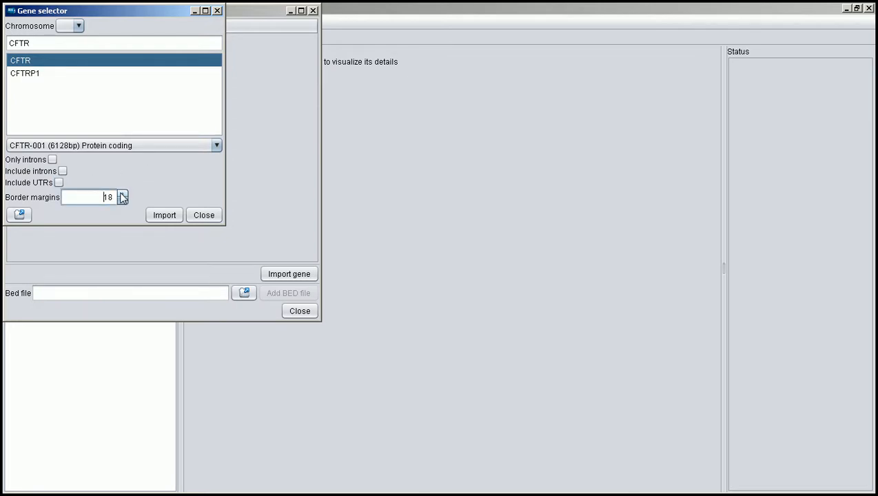
{"action": "left_click", "coordinate": [122, 195]}
{"action": "left_click", "coordinate": [122, 194]}
{"action": "left_click", "coordinate": [122, 196]}
{"action": "left_click", "coordinate": [159, 217]}
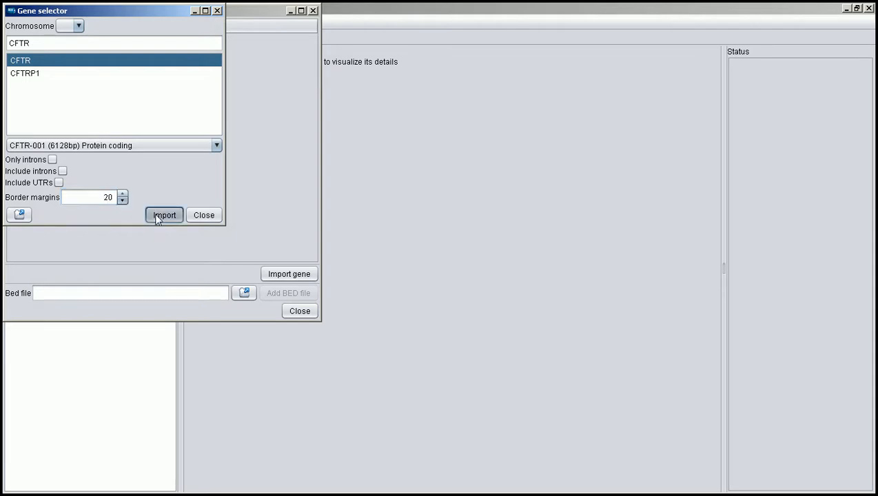
{"action": "left_click", "coordinate": [215, 218]}
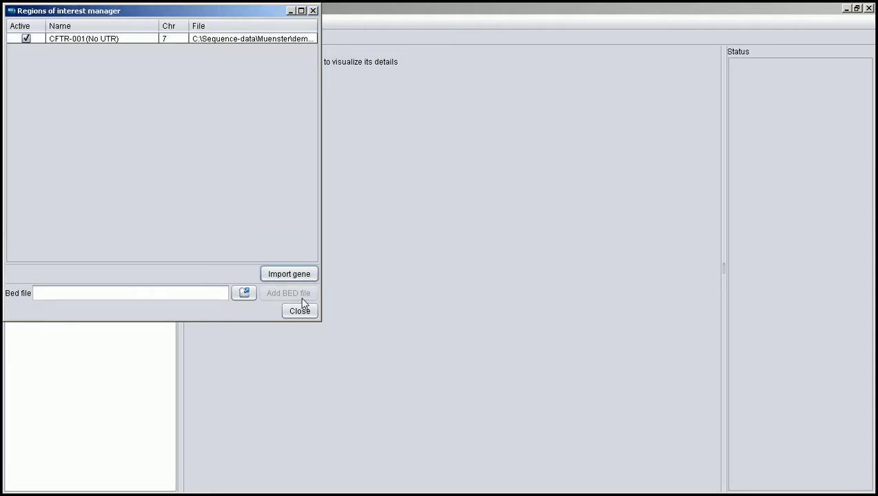
{"action": "left_click", "coordinate": [307, 312]}
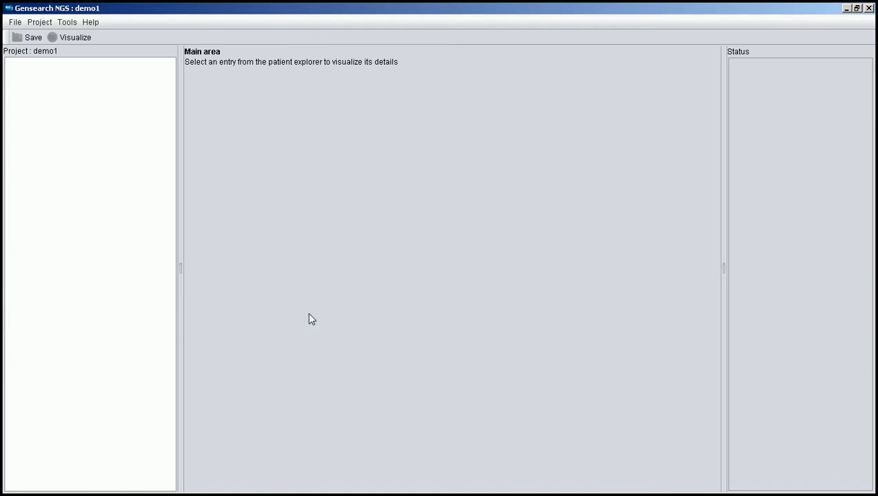
Add four patients to the project, named P1, P2, P3 and P4
{"action": "right_click", "coordinate": [85, 87]}
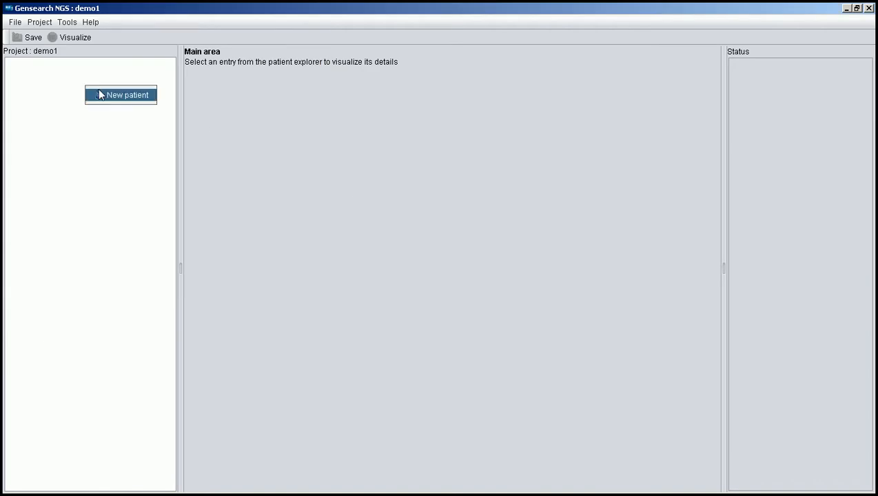
{"action": "left_click", "coordinate": [100, 97]}
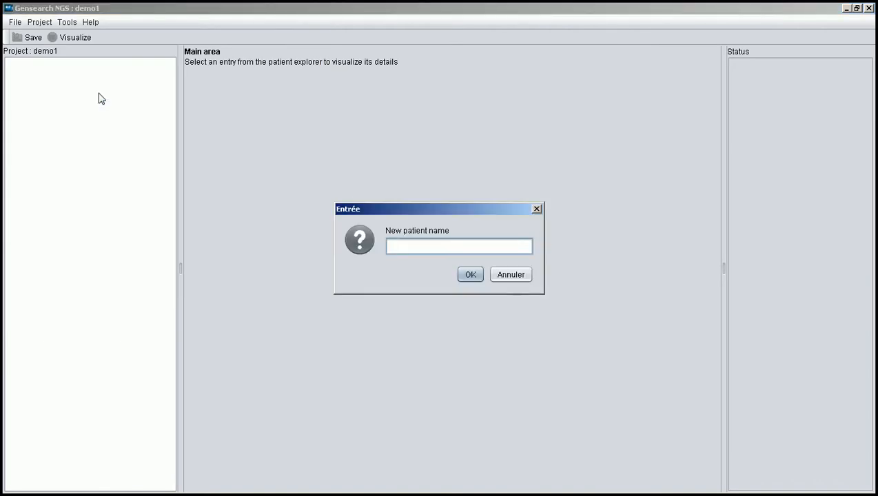
{"action": "type", "text": "P1"}
{"action": "key", "text": "Return"}
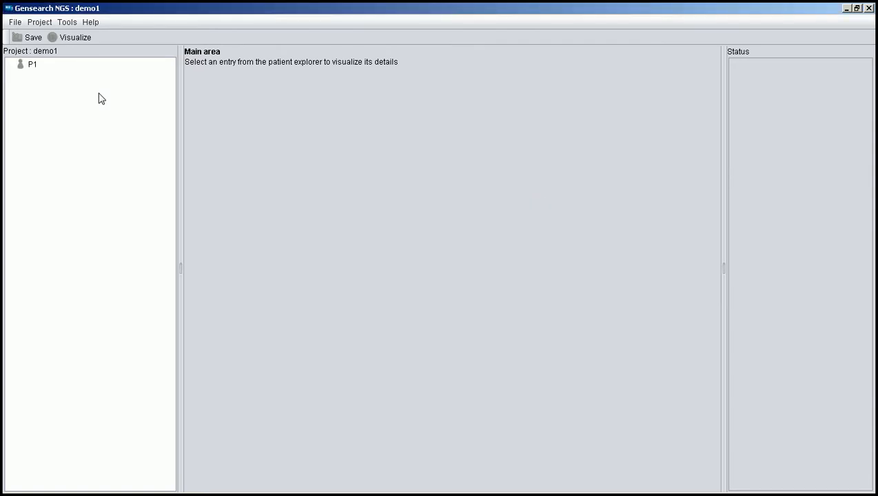
{"action": "right_click", "coordinate": [99, 98]}
{"action": "left_click", "coordinate": [109, 110]}
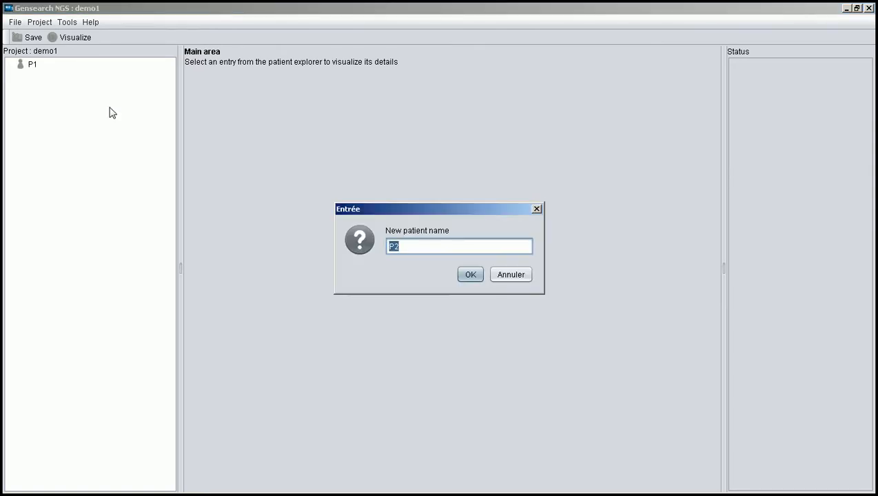
{"action": "key", "text": "Escape"}
{"action": "right_click", "coordinate": [109, 111]}
{"action": "left_click", "coordinate": [121, 116]}
{"action": "key", "text": "Return"}
{"action": "right_click", "coordinate": [120, 119]}
{"action": "left_click", "coordinate": [133, 122]}
{"action": "key", "text": "Return"}
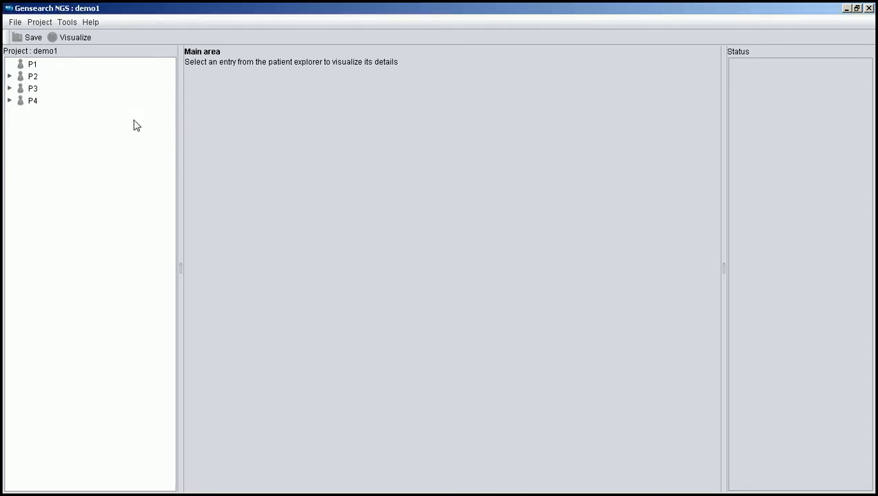
Start a raw data import with file type 454 or Fasta and choose CFTR-RUN15-AMPLICON.fna as the FastA file
{"action": "left_click", "coordinate": [15, 24]}
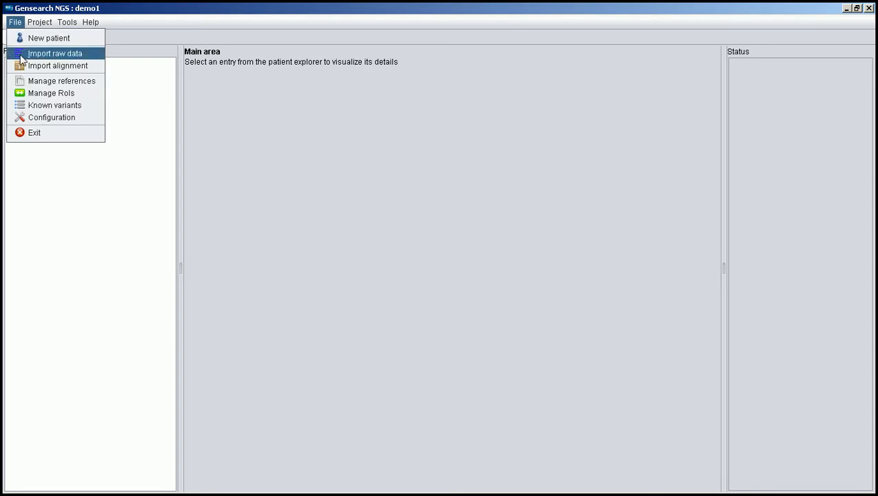
{"action": "left_click", "coordinate": [21, 57]}
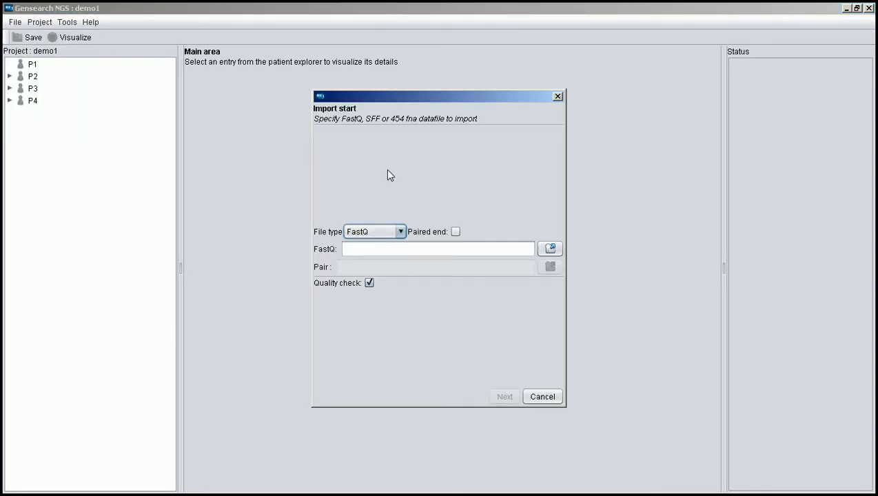
{"action": "left_click", "coordinate": [380, 232]}
{"action": "left_click", "coordinate": [375, 258]}
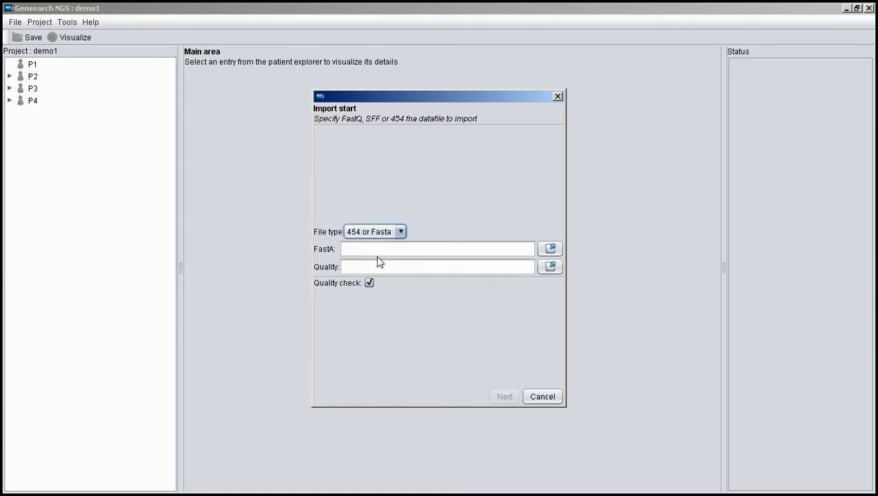
{"action": "left_click", "coordinate": [552, 250]}
{"action": "left_click", "coordinate": [481, 196]}
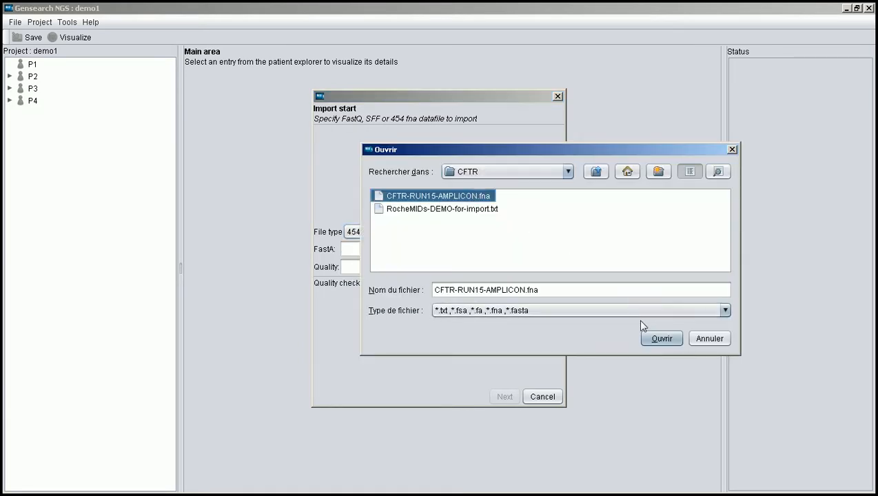
{"action": "left_click", "coordinate": [660, 339]}
Choose CFTR-RUN15-AMPLICON.qual as the quality file and continue the import to the quality control
{"action": "left_click", "coordinate": [550, 269]}
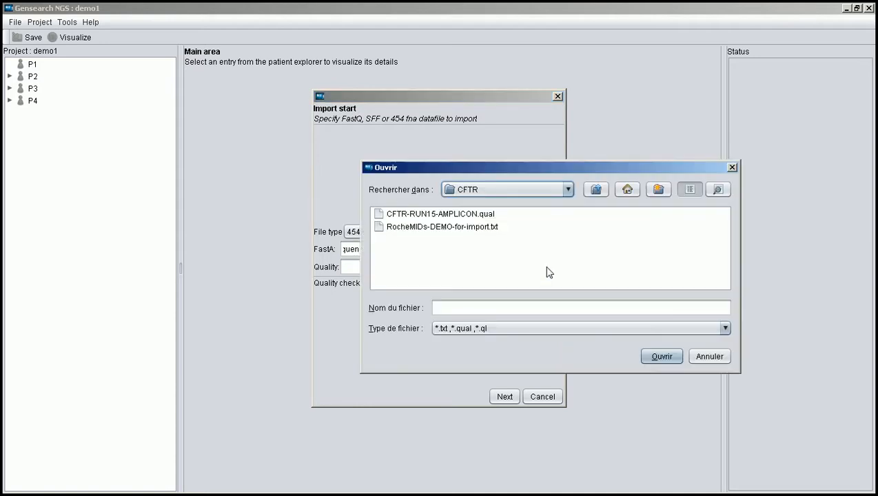
{"action": "left_click", "coordinate": [465, 214]}
{"action": "left_click", "coordinate": [659, 357]}
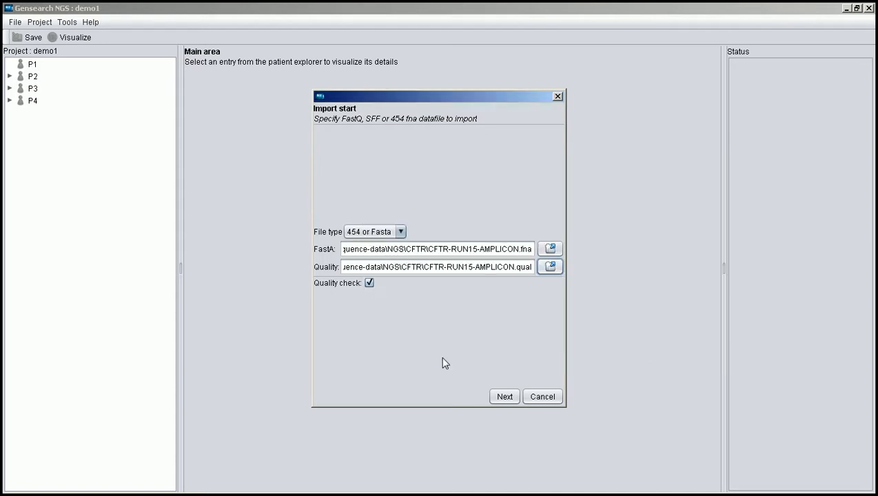
{"action": "left_click", "coordinate": [504, 397]}
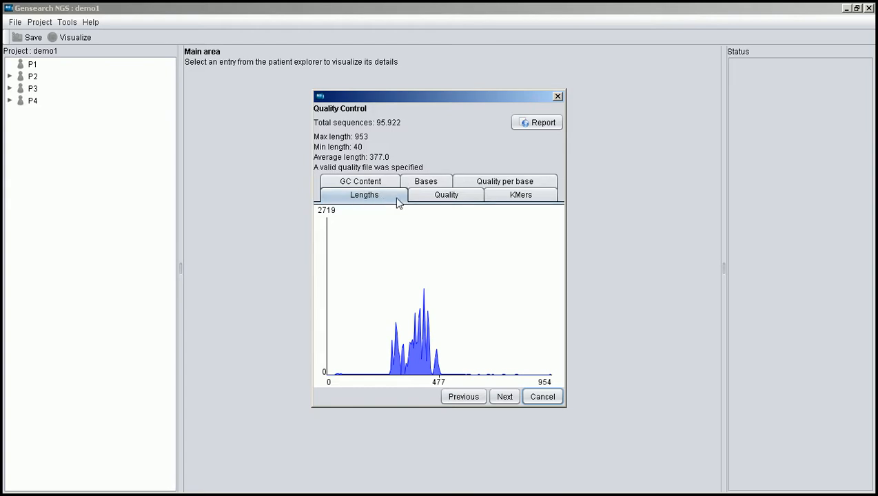
Examine the quality control results for read lengths, quality, overrepresented KMers, quality per base and base distribution
{"action": "mouse_move", "coordinate": [419, 323]}
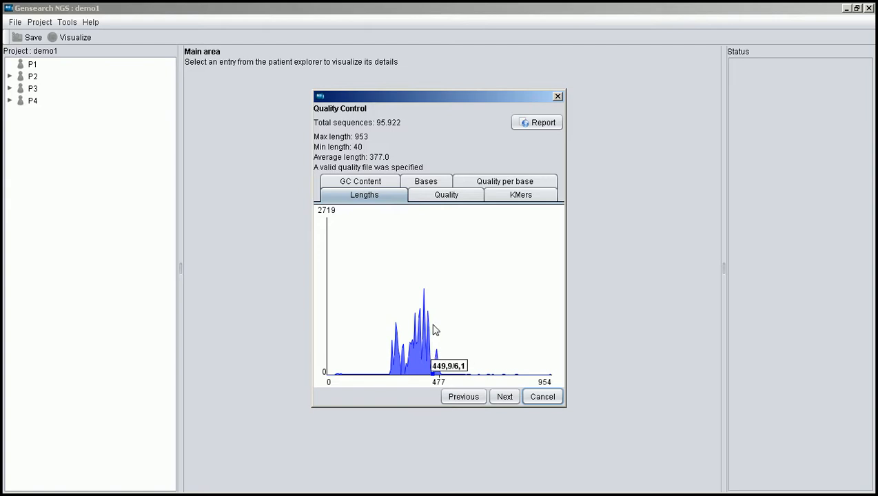
{"action": "left_click", "coordinate": [463, 197]}
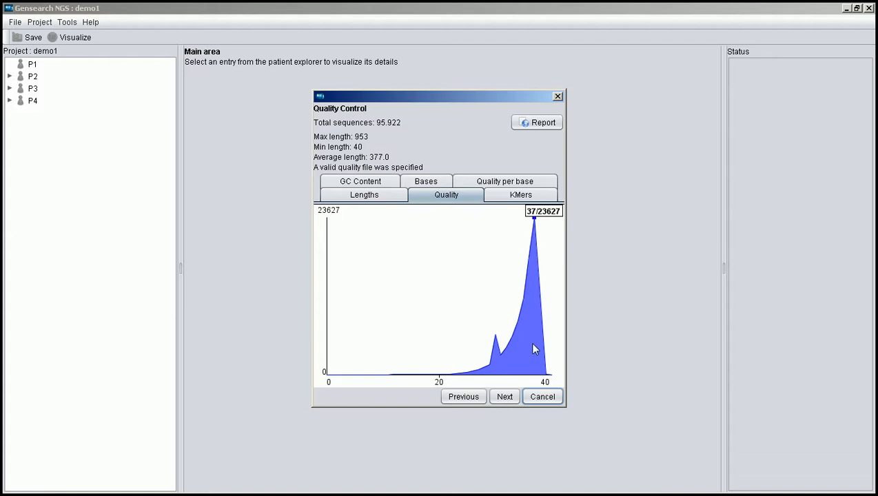
{"action": "left_click", "coordinate": [516, 200]}
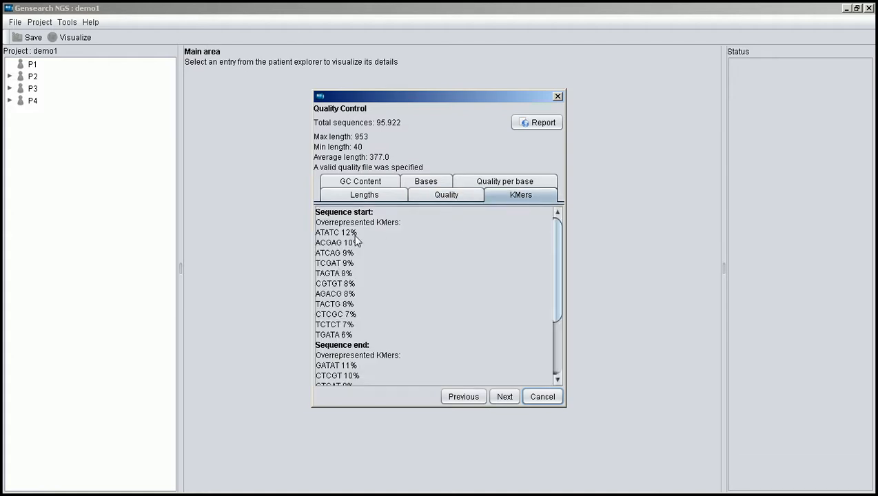
{"action": "left_click", "coordinate": [505, 181]}
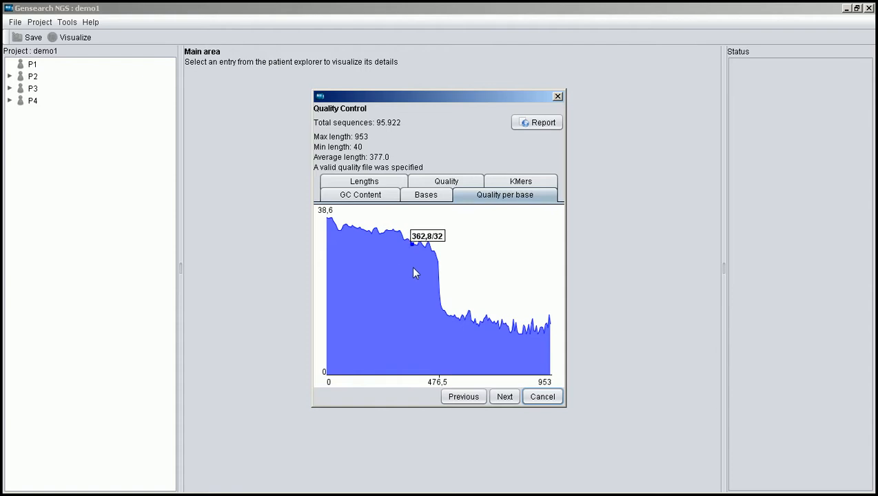
{"action": "mouse_move", "coordinate": [436, 272]}
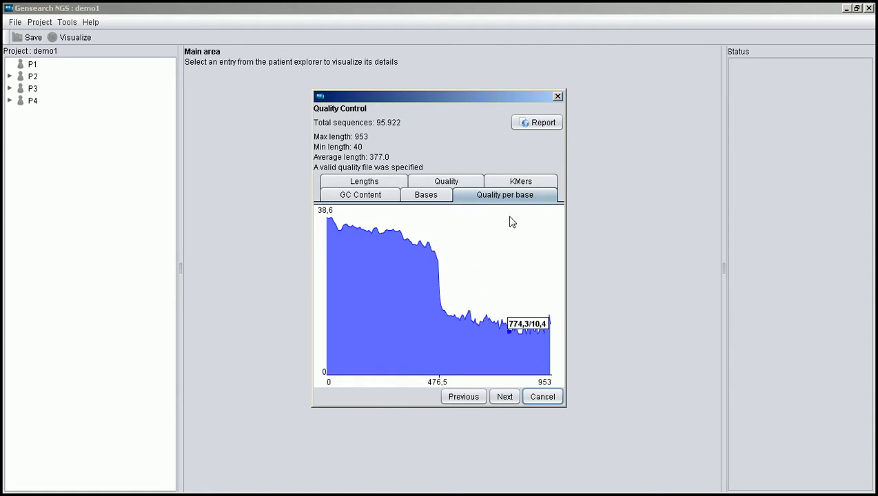
{"action": "left_click", "coordinate": [425, 199]}
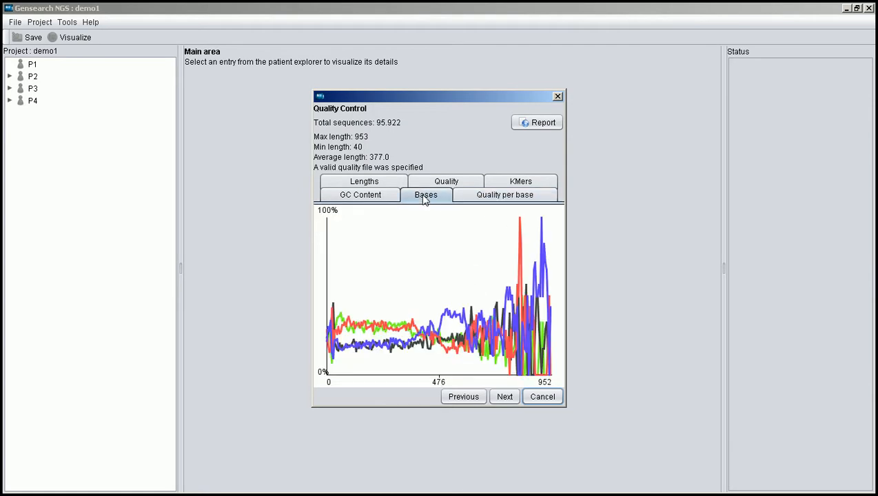
Review the GC content distribution, then load the preprocessing tags from RocheMIDs-DEMO-for-import.txt
{"action": "left_click", "coordinate": [366, 200]}
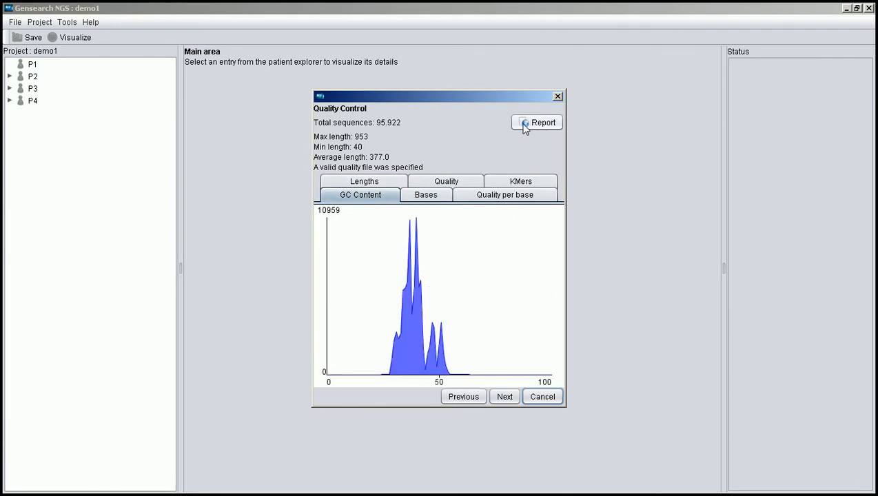
{"action": "left_click", "coordinate": [497, 399]}
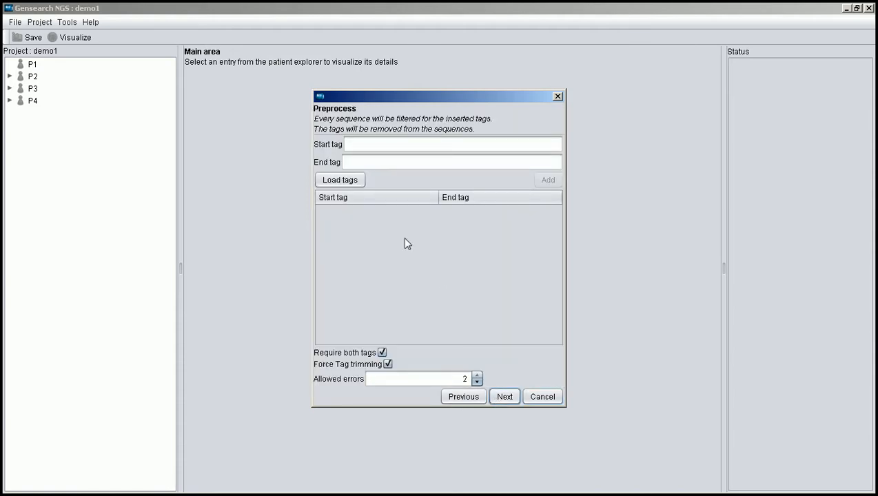
{"action": "left_click", "coordinate": [336, 184]}
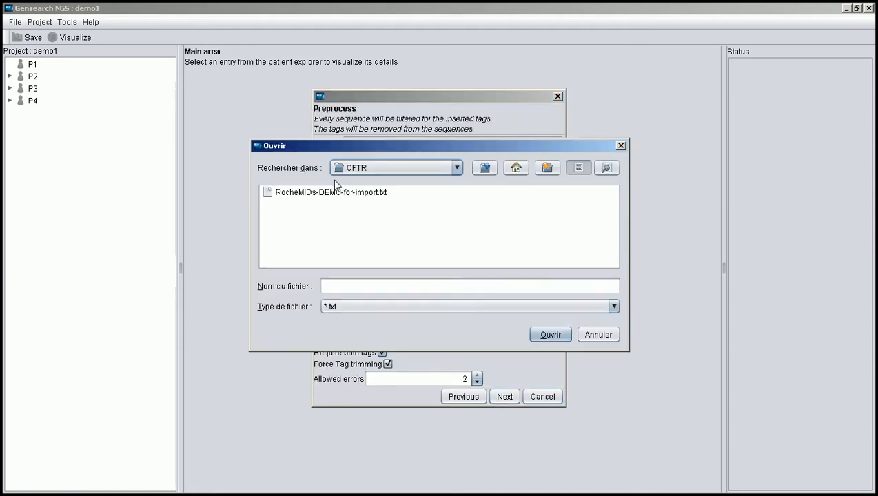
{"action": "left_click", "coordinate": [334, 193]}
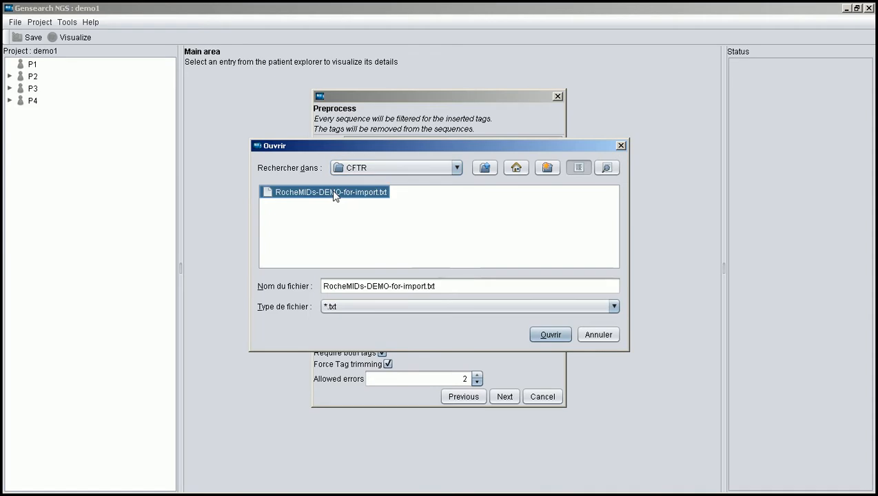
{"action": "left_click", "coordinate": [552, 334]}
Set the allowed tag errors to 0 and continue to the filtering and trimming settings
{"action": "left_click", "coordinate": [477, 381]}
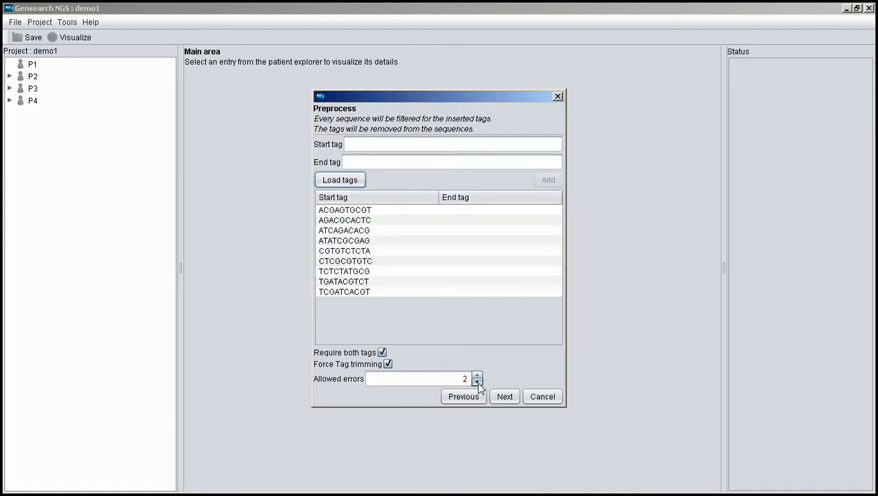
{"action": "left_click", "coordinate": [477, 382]}
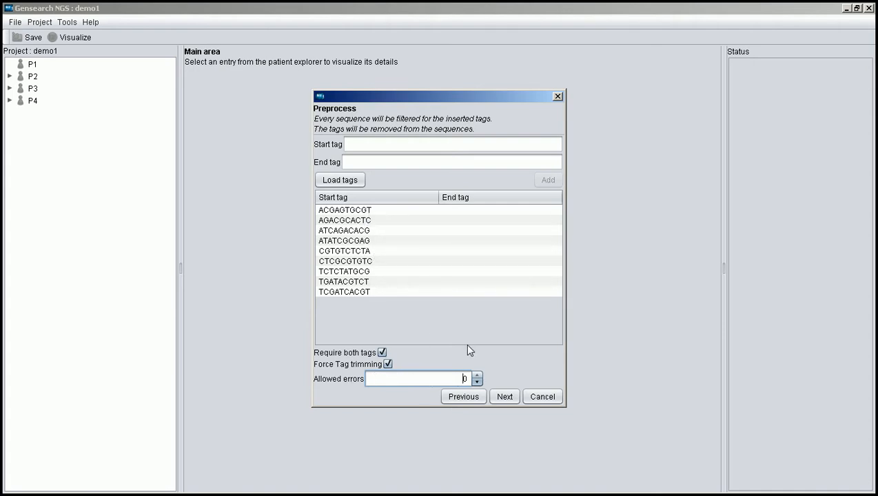
{"action": "left_click", "coordinate": [504, 398]}
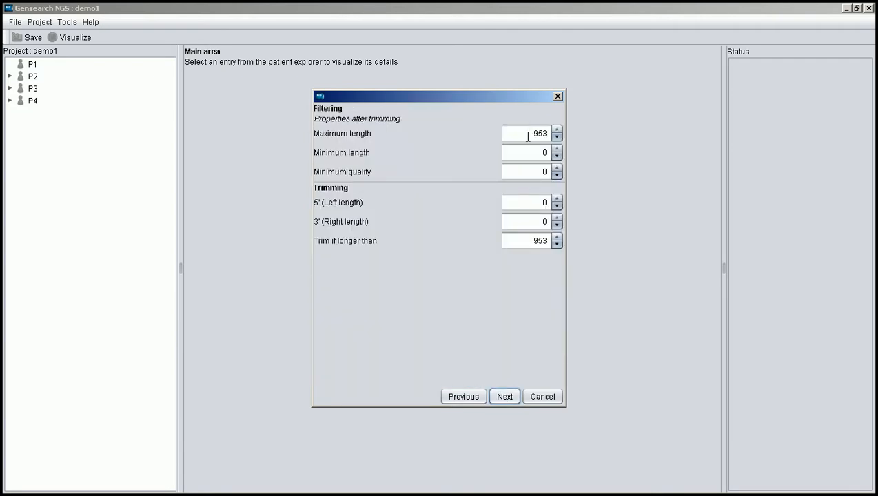
Set the read filtering to a maximum length of 450, a minimum length of 200 and a minimum quality of 20
{"action": "left_click_drag", "start_coordinate": [526, 134], "coordinate": [556, 133]}
{"action": "type", "text": "450"}
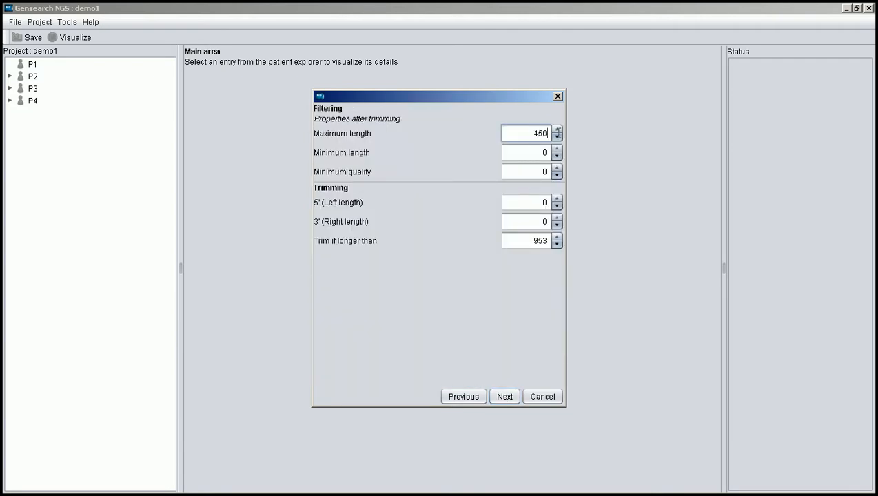
{"action": "left_click", "coordinate": [532, 153]}
{"action": "type", "text": "200"}
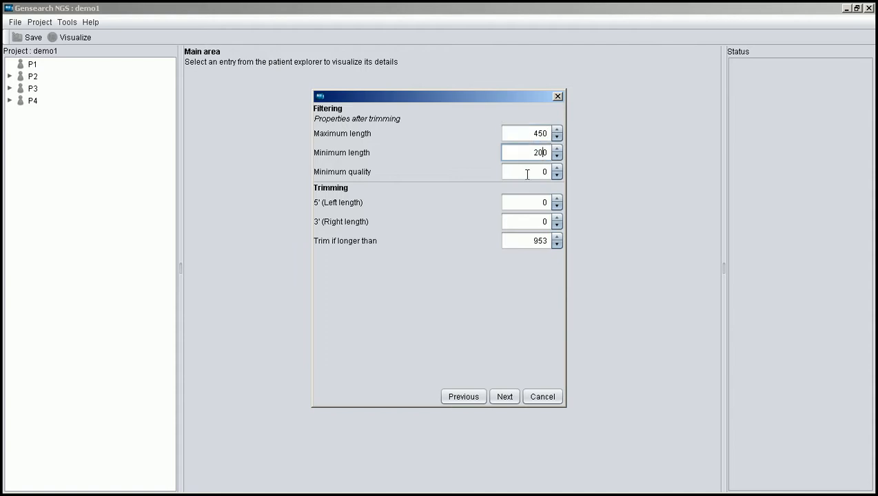
{"action": "left_click", "coordinate": [534, 172]}
Set trimming to 20 at the 5' end, 35 at the 3' end and reads longer than 450, and continue to saving the reads
{"action": "left_click", "coordinate": [536, 203]}
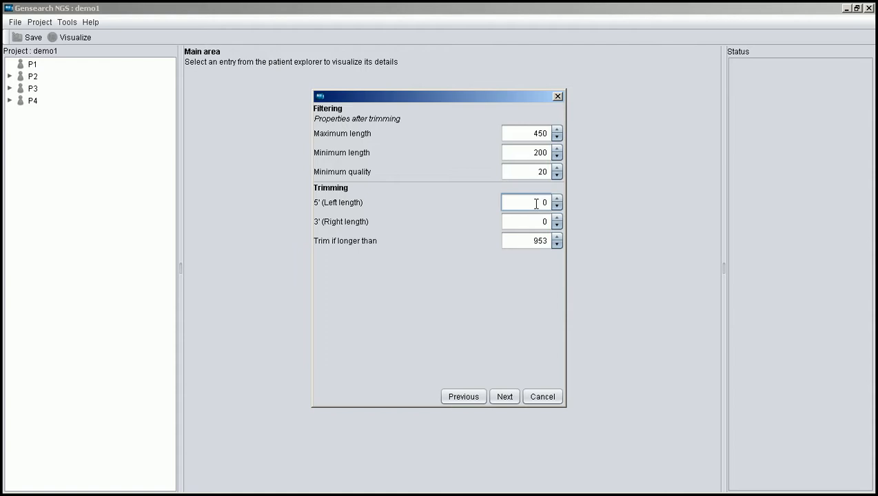
{"action": "double_click", "coordinate": [536, 204]}
{"action": "type", "text": "20"}
{"action": "left_click", "coordinate": [536, 221]}
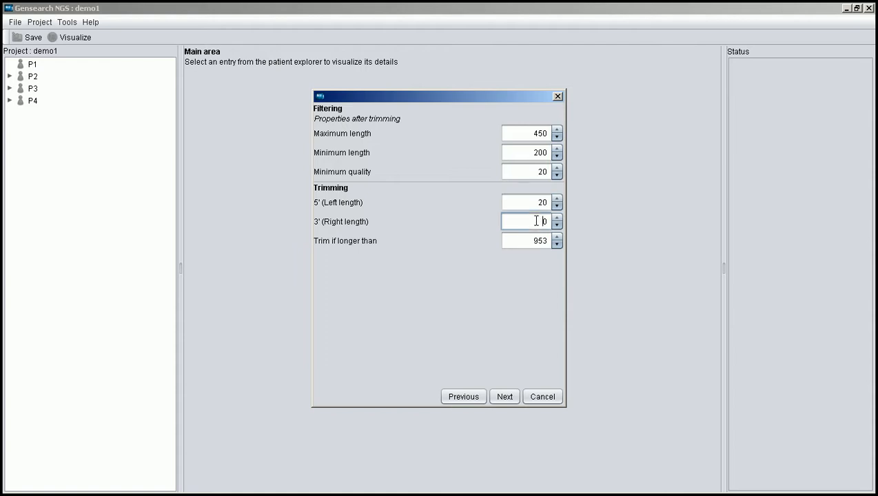
{"action": "double_click", "coordinate": [537, 221]}
{"action": "type", "text": "35"}
{"action": "double_click", "coordinate": [532, 240]}
{"action": "type", "text": "450"}
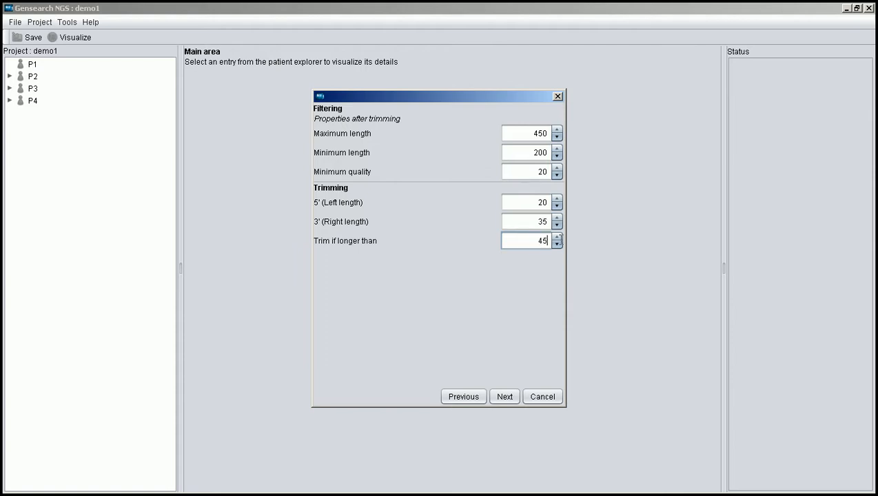
{"action": "left_click", "coordinate": [505, 396]}
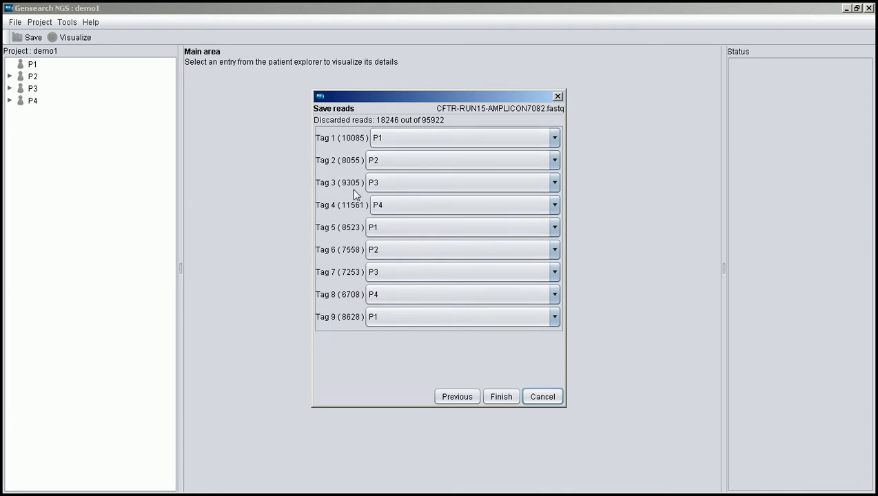
Set Tags 5 to 9 to IGNORE, keeping Tags 1 to 4 assigned to P1 to P4, and finish the import
{"action": "left_click", "coordinate": [390, 228]}
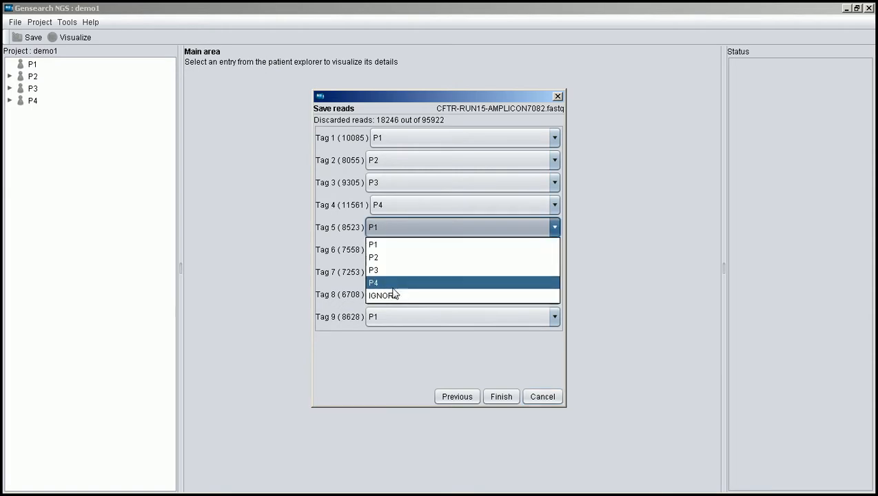
{"action": "left_click", "coordinate": [393, 295]}
{"action": "left_click", "coordinate": [407, 248]}
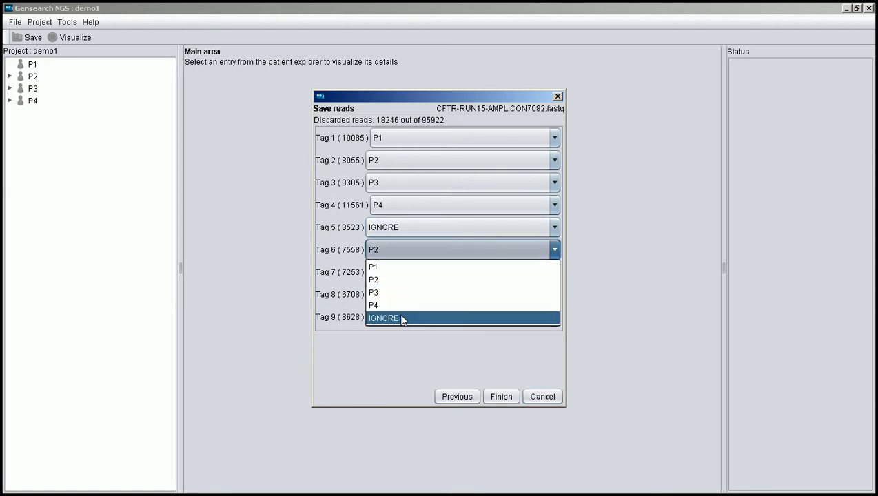
{"action": "left_click", "coordinate": [403, 319]}
{"action": "left_click", "coordinate": [402, 270]}
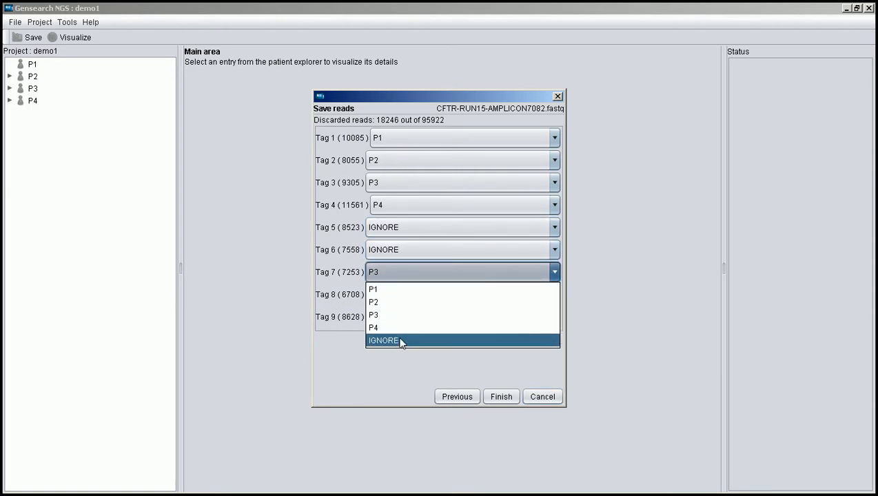
{"action": "left_click", "coordinate": [402, 342]}
{"action": "left_click", "coordinate": [400, 298]}
{"action": "left_click", "coordinate": [399, 361]}
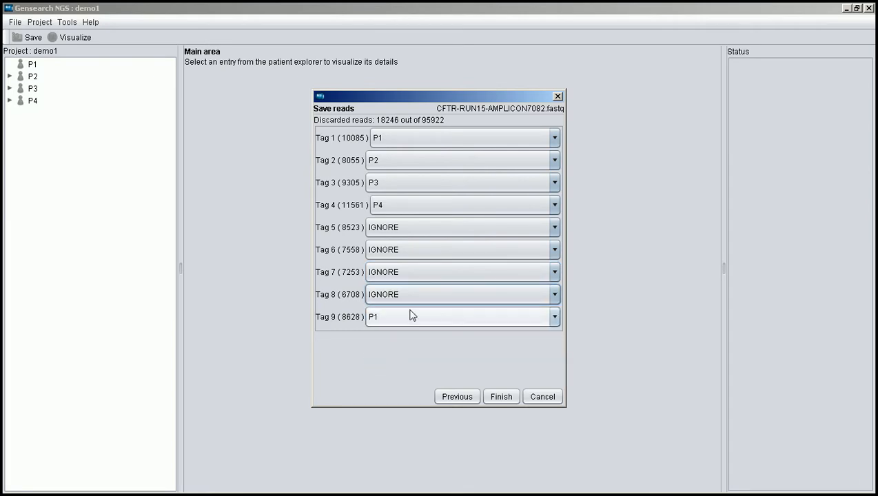
{"action": "left_click", "coordinate": [400, 315]}
{"action": "left_click", "coordinate": [400, 382]}
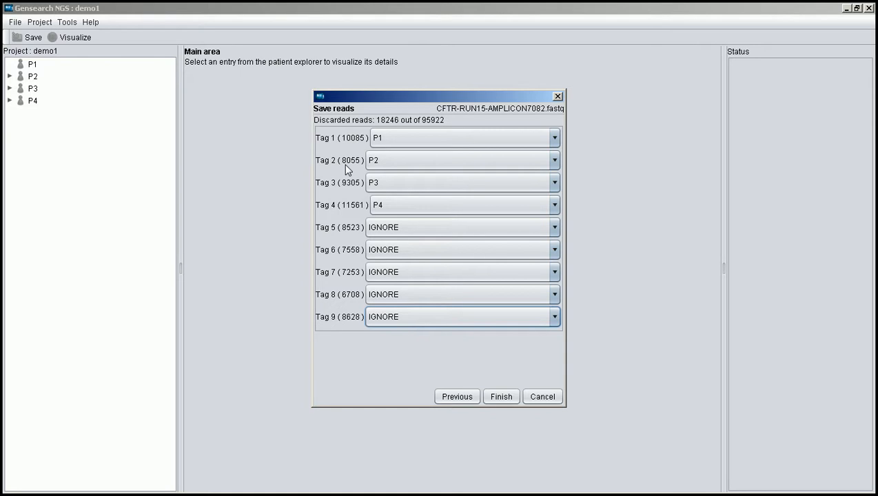
{"action": "left_click", "coordinate": [494, 398]}
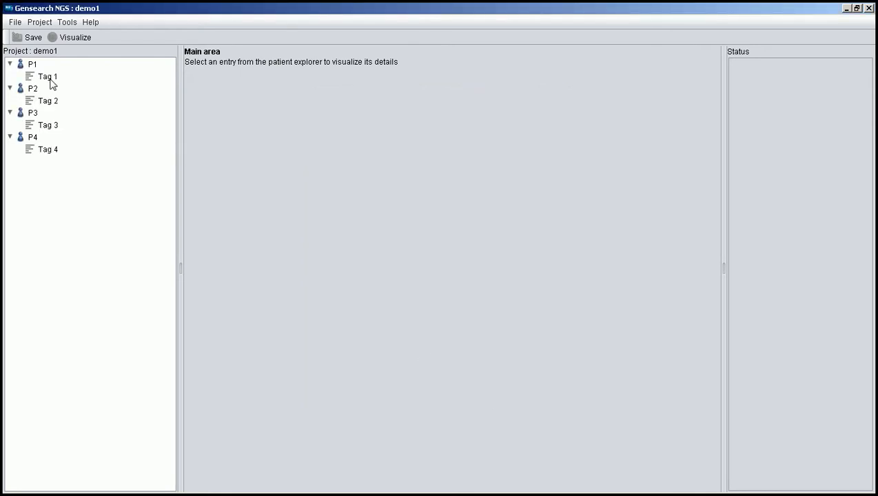
Align P1's Tag 1 reads to the Human(hg19) chr7 CFTR reference with the GensearchNGS aligner, using the preset alignment options
{"action": "left_click", "coordinate": [48, 77]}
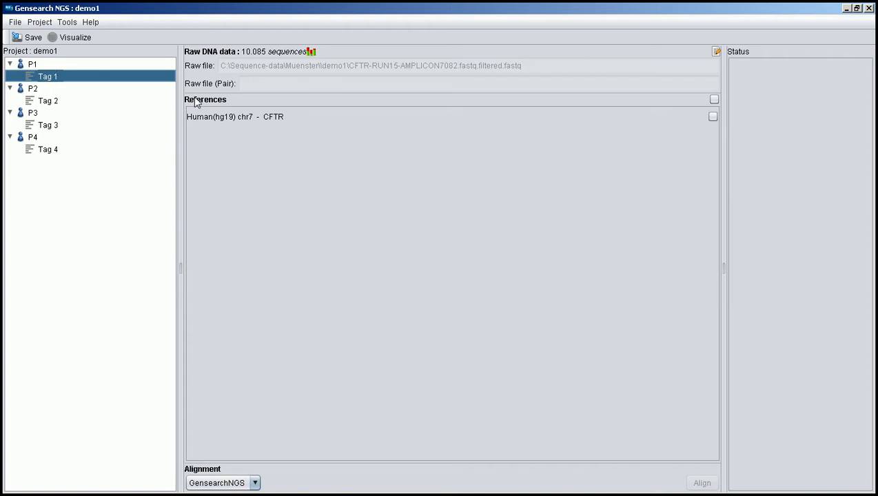
{"action": "left_click", "coordinate": [714, 99]}
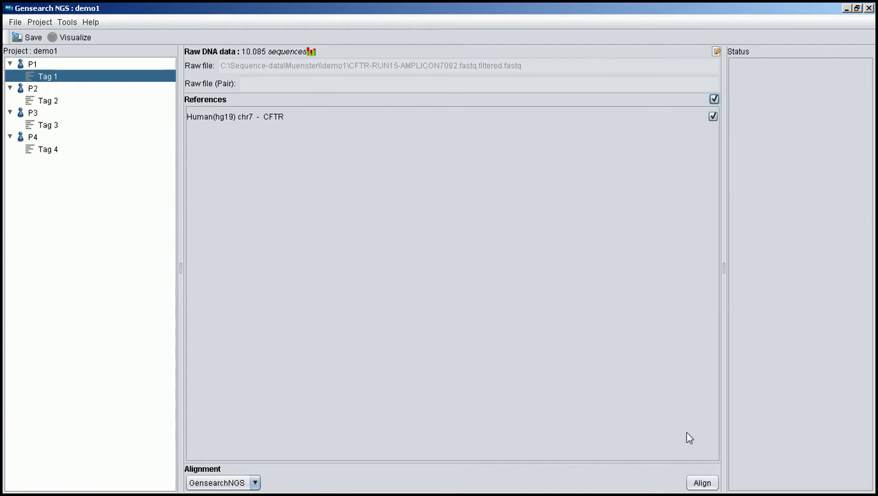
{"action": "left_click", "coordinate": [252, 483]}
{"action": "left_click", "coordinate": [236, 430]}
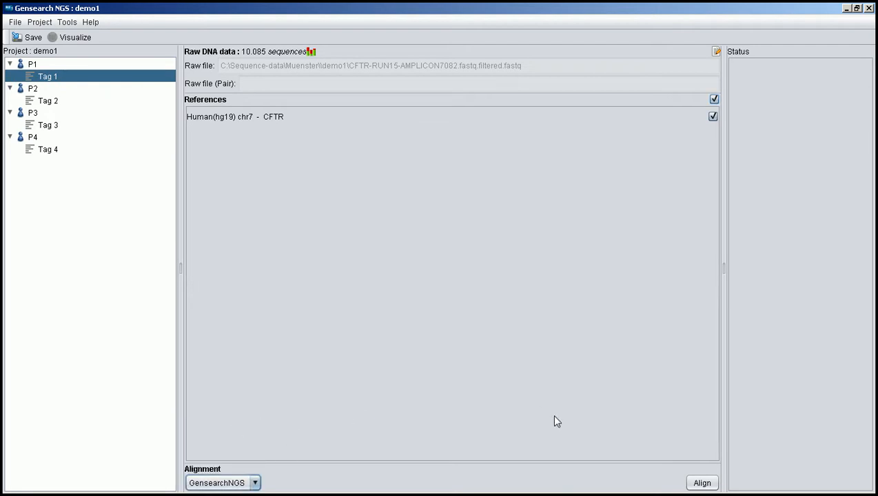
{"action": "left_click", "coordinate": [705, 483]}
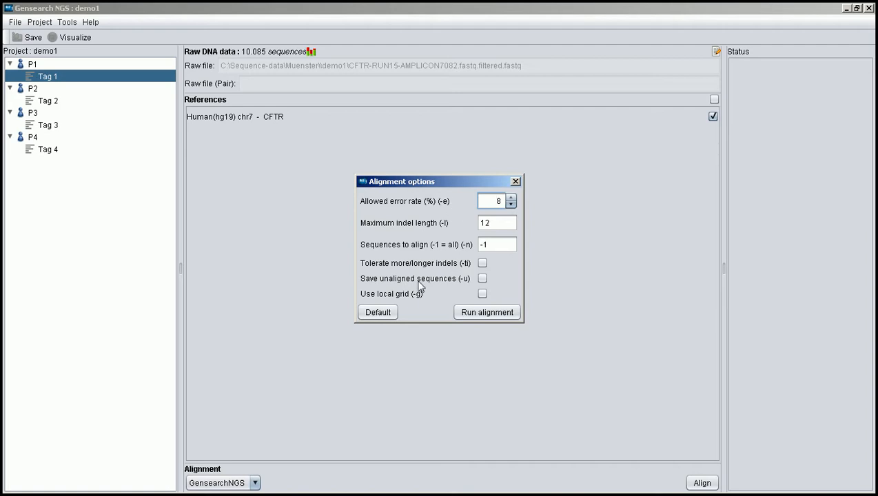
{"action": "left_click", "coordinate": [477, 313]}
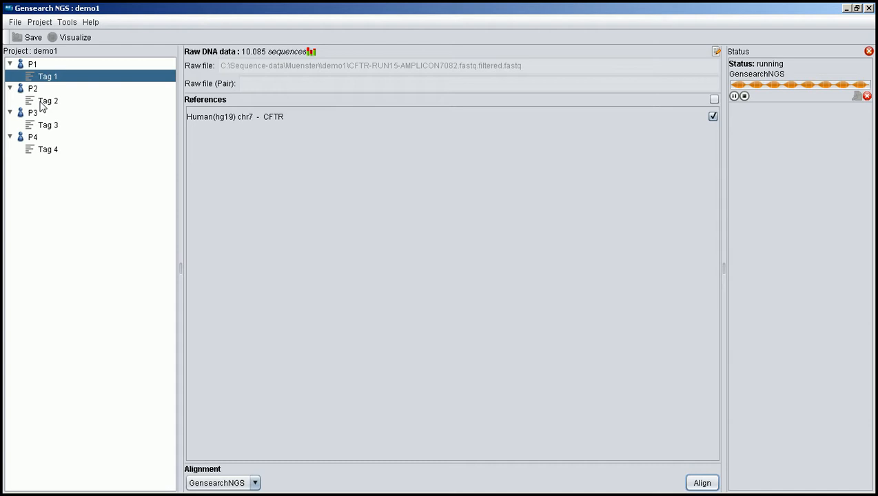
Align P2's Tag 2 reads to the Human(hg19) chr7 CFTR reference with the preset GensearchNGS options
{"action": "left_click", "coordinate": [41, 102]}
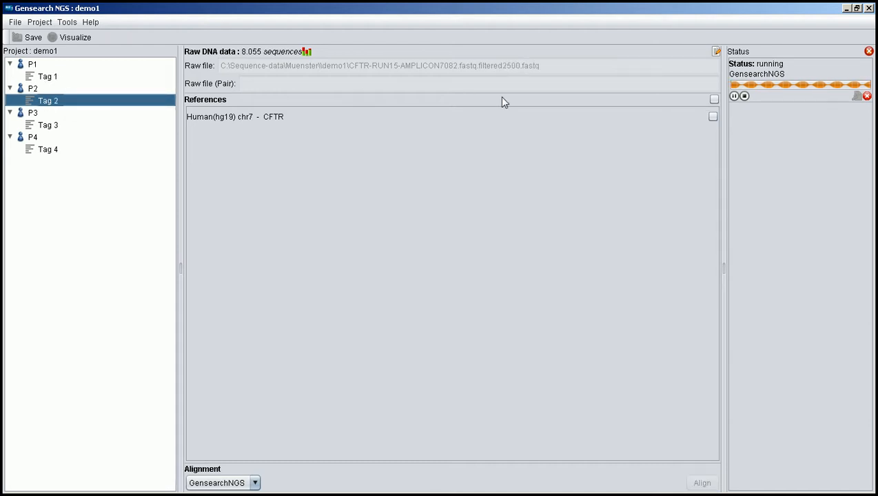
{"action": "left_click", "coordinate": [714, 100]}
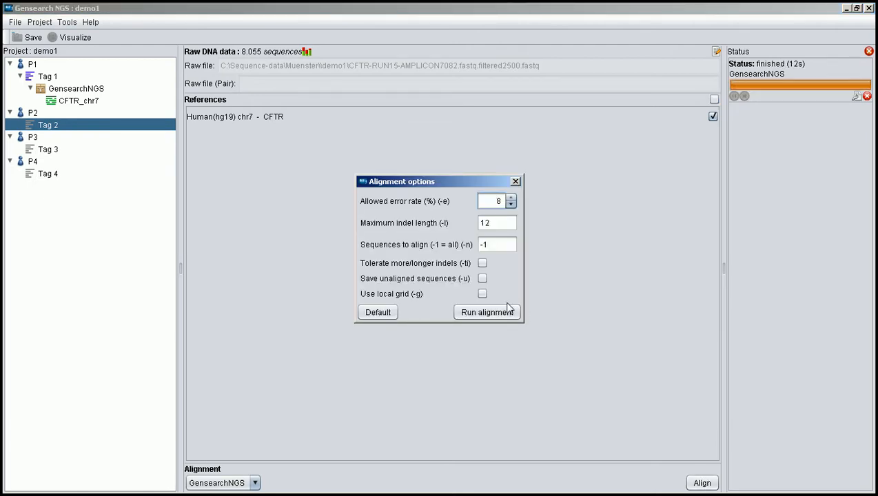
{"action": "left_click", "coordinate": [508, 311]}
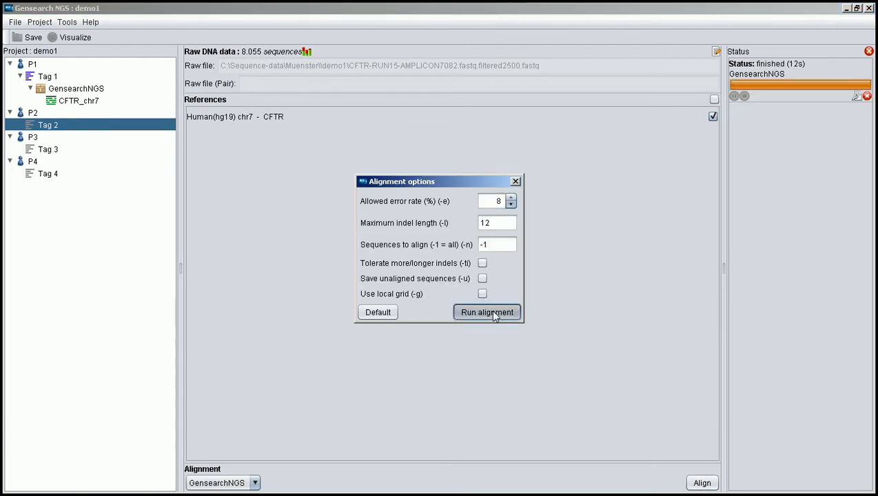
Align P3's Tag 3 reads to the Human(hg19) chr7 CFTR reference with the preset GensearchNGS options
{"action": "left_click", "coordinate": [46, 151]}
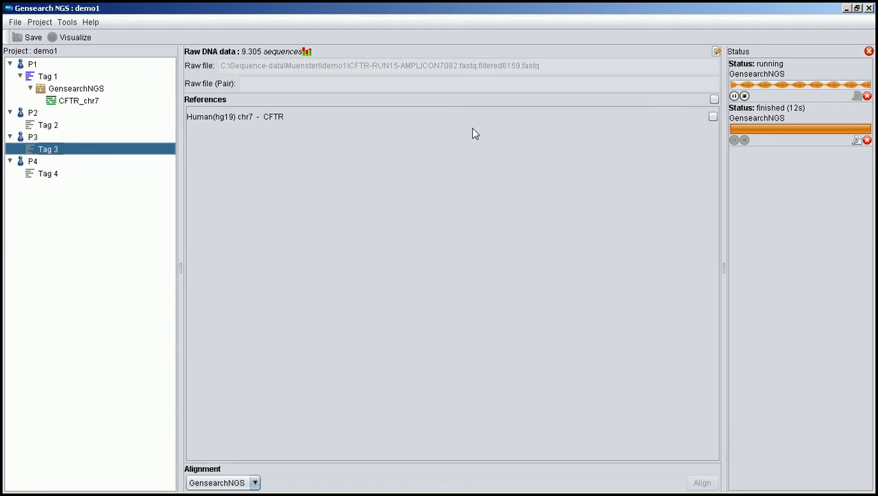
{"action": "left_click", "coordinate": [714, 100]}
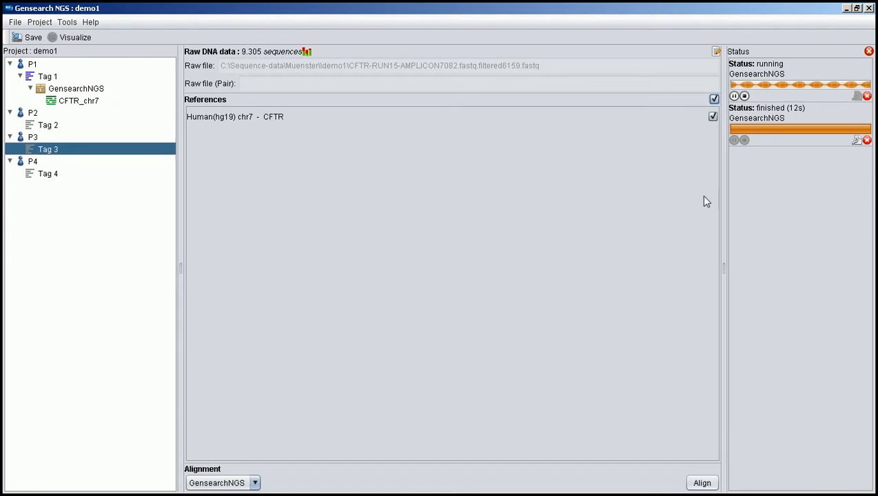
{"action": "left_click", "coordinate": [701, 483]}
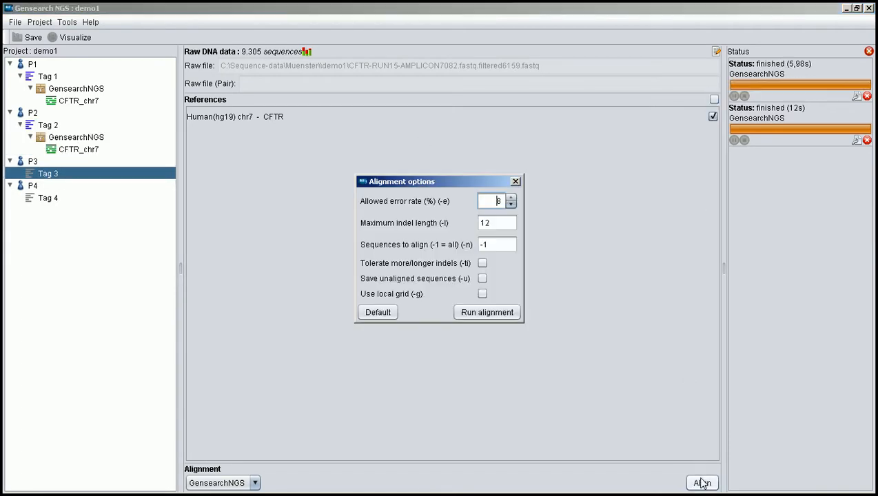
{"action": "left_click", "coordinate": [472, 313]}
Align P4's Tag 4 reads to the Human(hg19) chr7 CFTR reference with the preset GensearchNGS options
{"action": "left_click", "coordinate": [52, 199]}
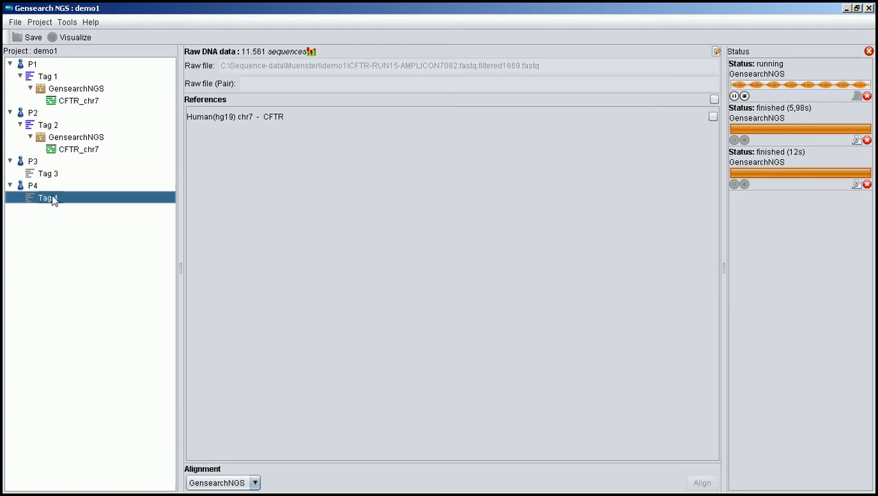
{"action": "left_click", "coordinate": [713, 100]}
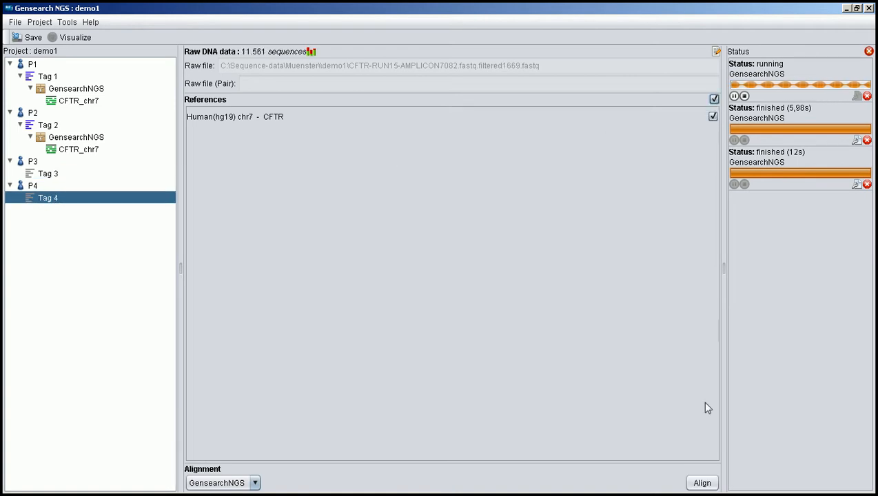
{"action": "left_click", "coordinate": [702, 483]}
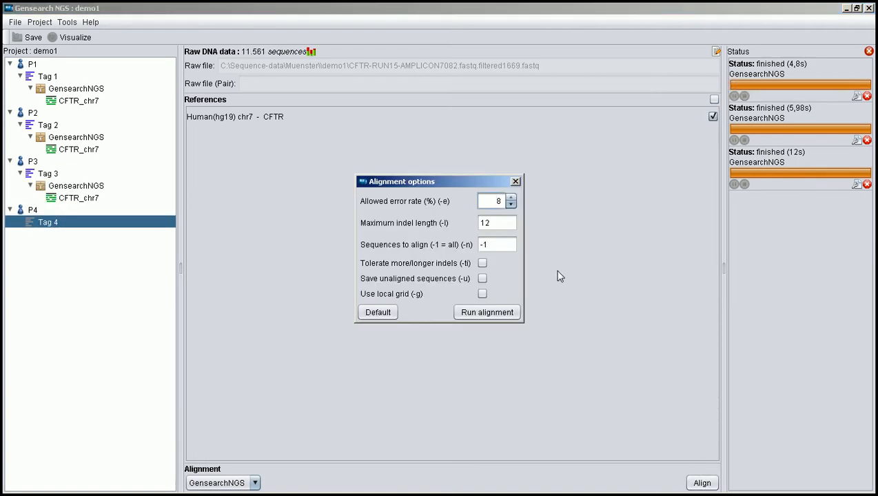
{"action": "left_click", "coordinate": [495, 315]}
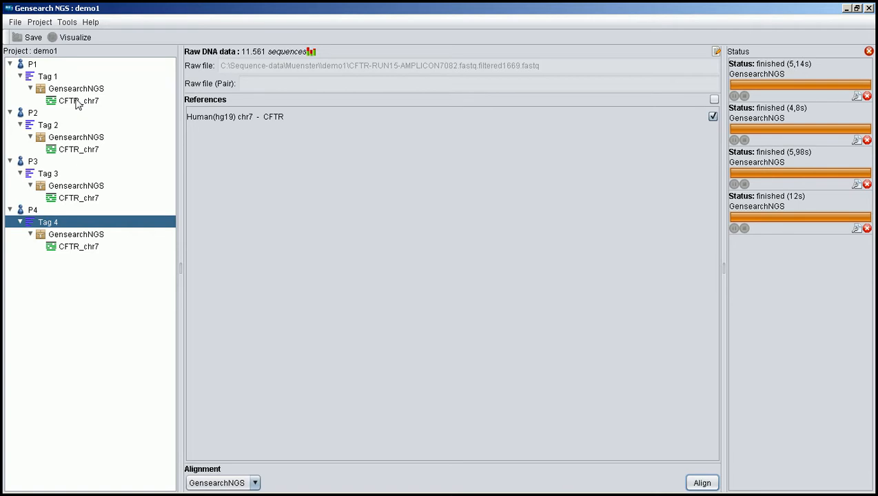
Scan the CFTR_chr7 alignments of P1 to P4 together for variants, using minimum frequency 25%, minimum coverage 20 and the regions-of-interest filter
{"action": "left_click", "coordinate": [77, 101]}
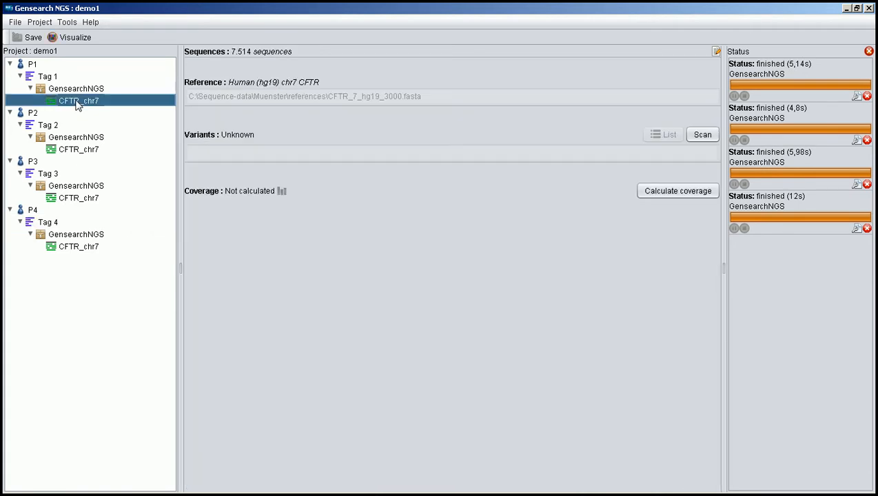
{"action": "left_click", "coordinate": [79, 151], "text": "ctrl"}
{"action": "left_click", "coordinate": [83, 201], "text": "ctrl"}
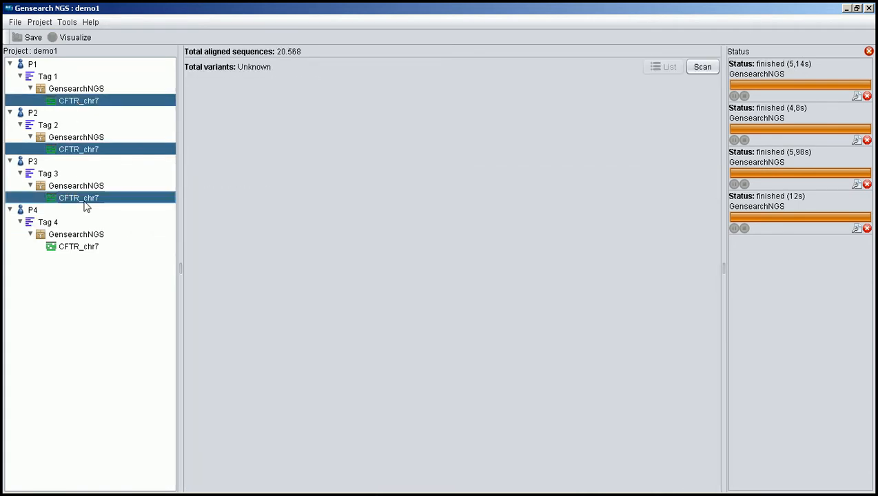
{"action": "left_click", "coordinate": [86, 246], "text": "ctrl"}
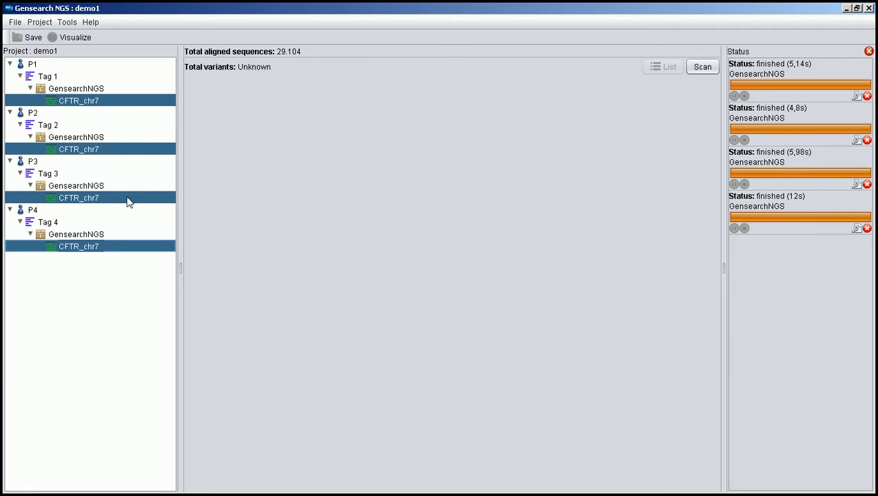
{"action": "left_click", "coordinate": [703, 68]}
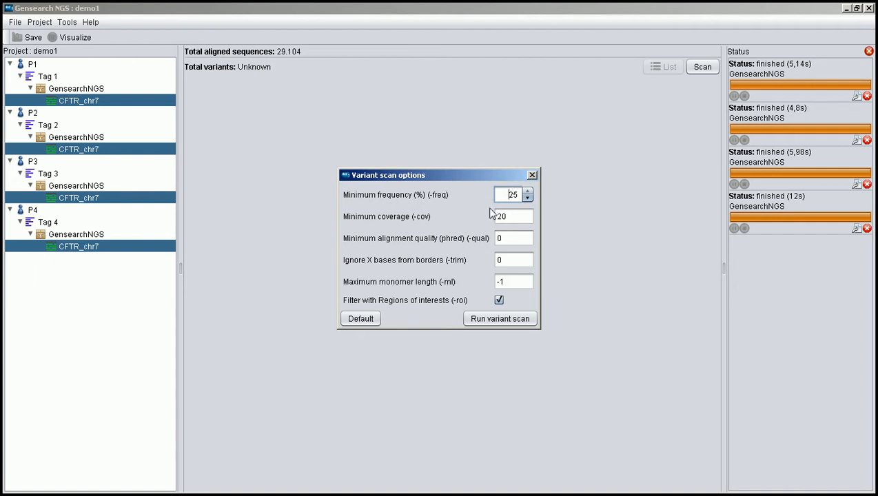
{"action": "left_click", "coordinate": [509, 197]}
{"action": "left_click", "coordinate": [499, 319]}
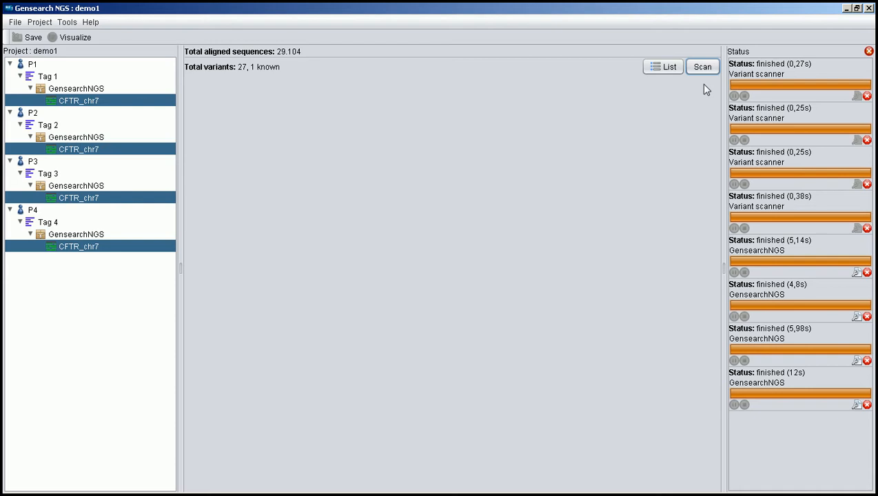
List the variants of all four alignments, check them online and sort them by position
{"action": "left_click", "coordinate": [661, 72]}
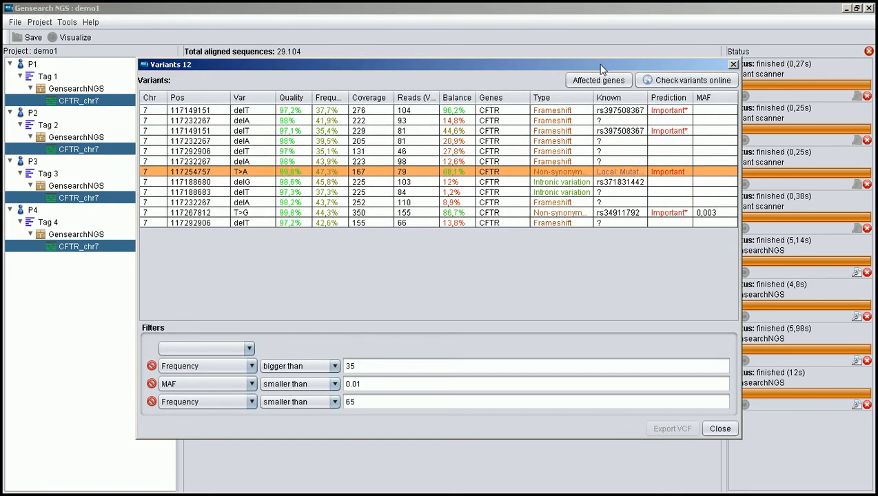
{"action": "left_click_drag", "start_coordinate": [601, 67], "coordinate": [627, 47]}
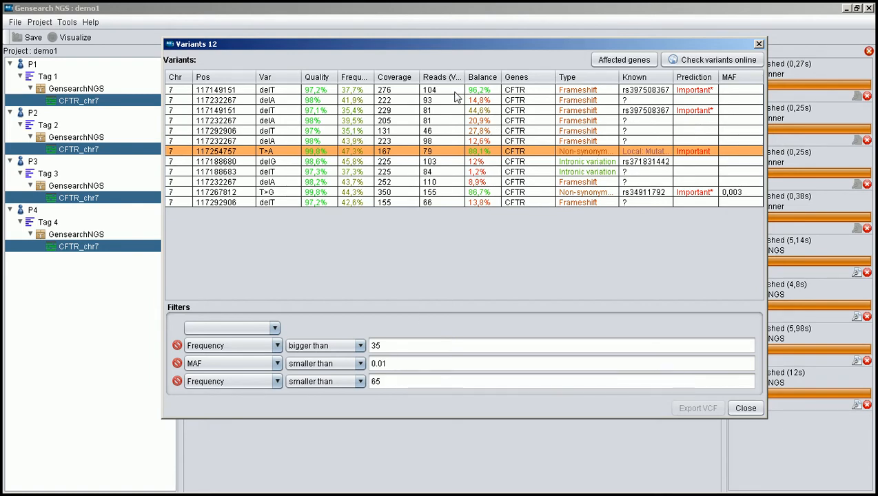
{"action": "left_click", "coordinate": [682, 61]}
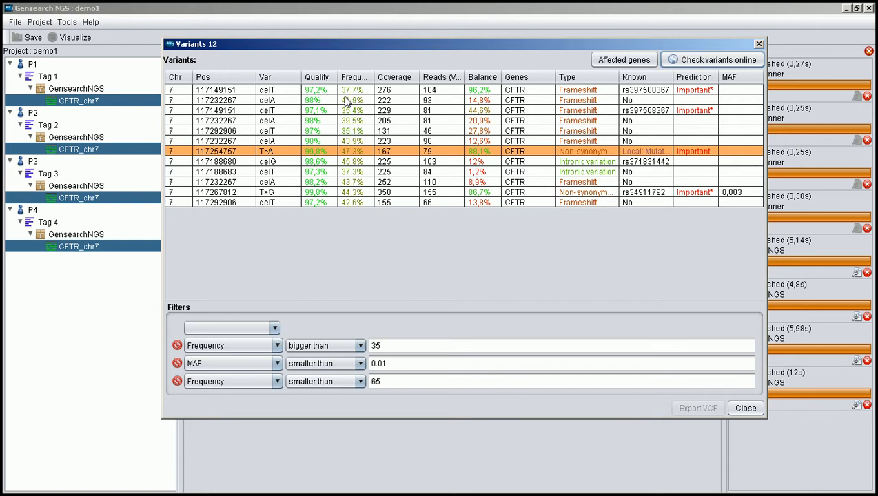
{"action": "left_click", "coordinate": [231, 81]}
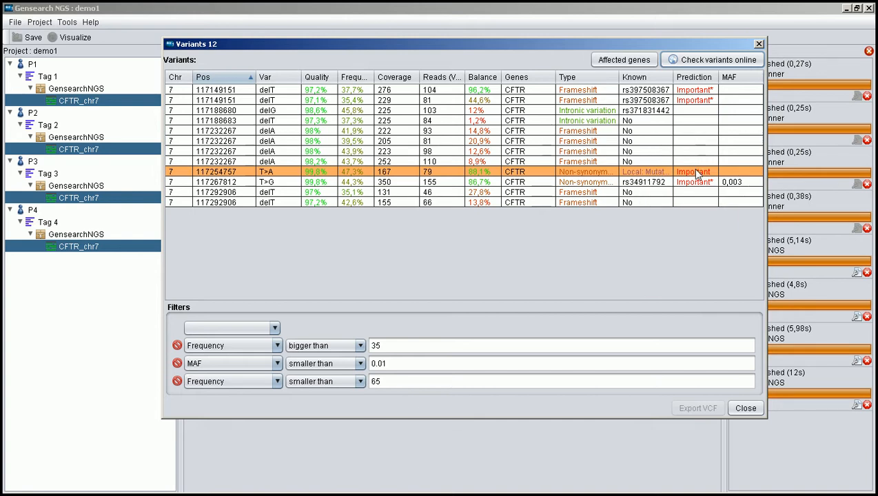
Visualize the T>A variant at position 117254757 in a maximized viewer and inspect its aligned reads
{"action": "mouse_move", "coordinate": [697, 174]}
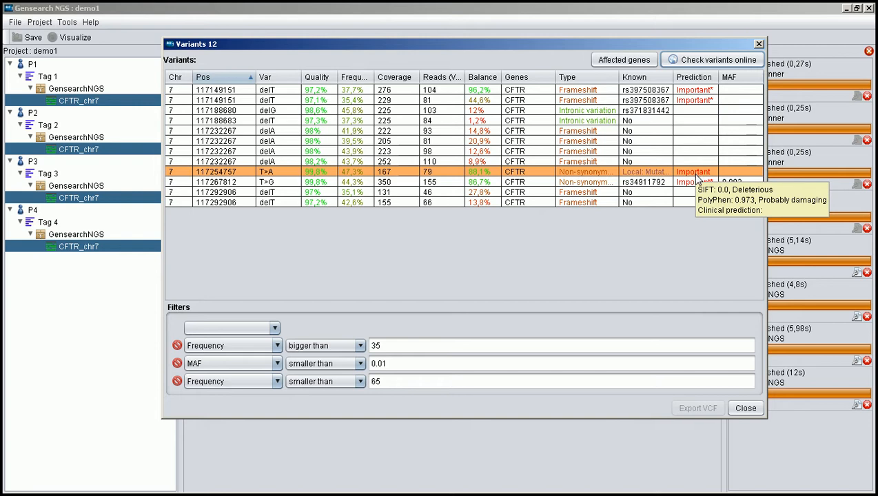
{"action": "right_click", "coordinate": [630, 177]}
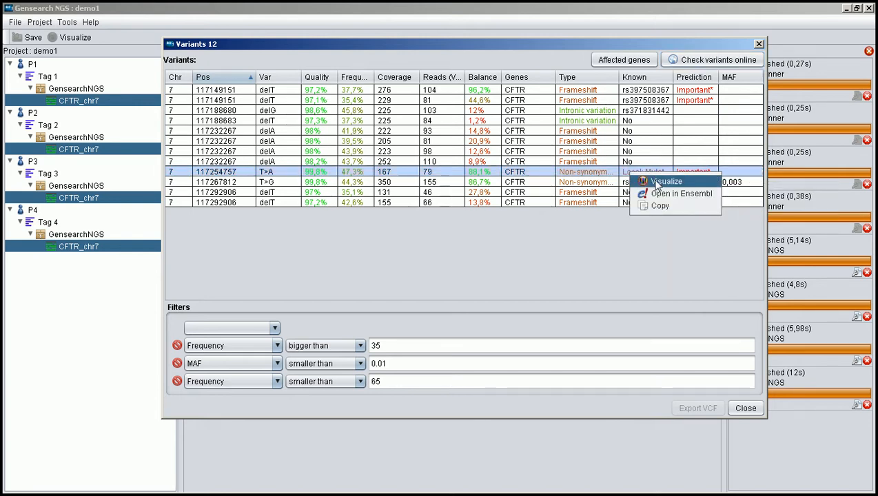
{"action": "left_click", "coordinate": [660, 182]}
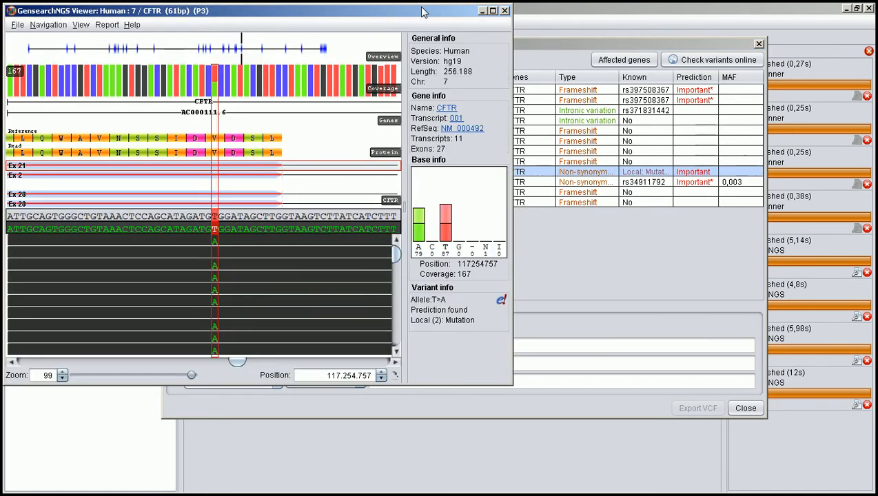
{"action": "left_click_drag", "start_coordinate": [422, 11], "coordinate": [472, 13]}
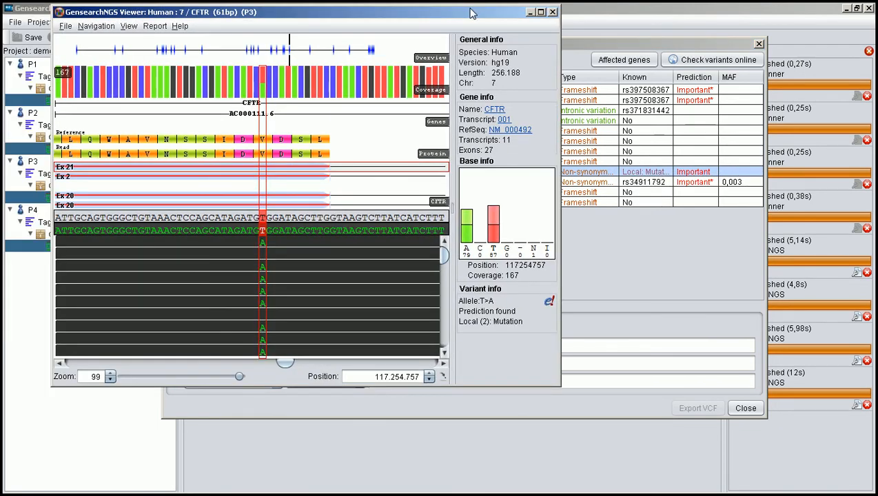
{"action": "left_click", "coordinate": [541, 12]}
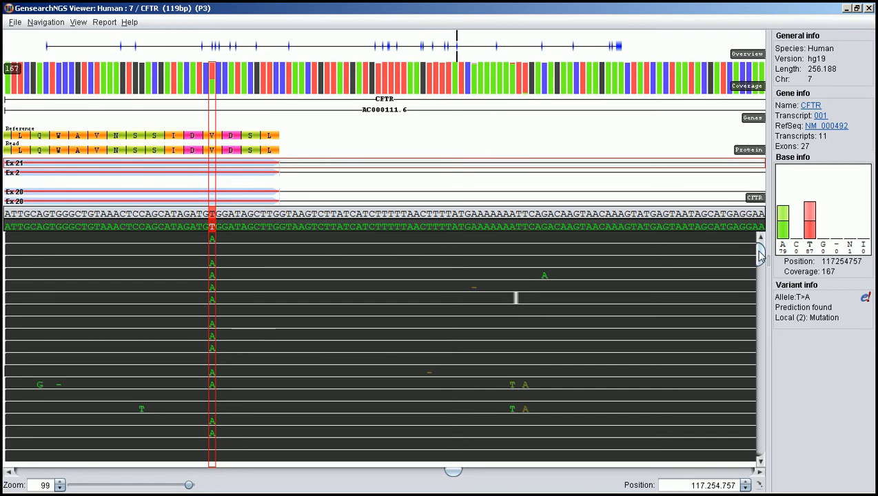
{"action": "left_click_drag", "start_coordinate": [760, 257], "coordinate": [760, 278]}
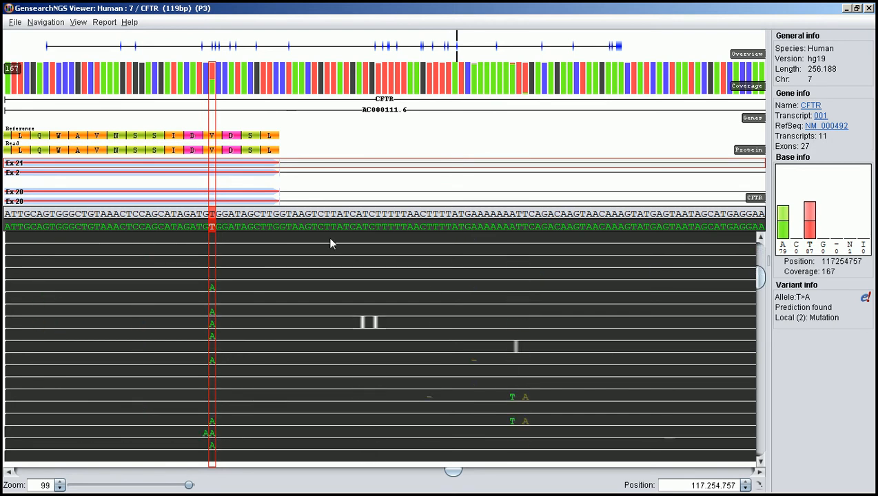
Mark the chr7:g.117254757T>A variant as Mutation
{"action": "right_click", "coordinate": [215, 215]}
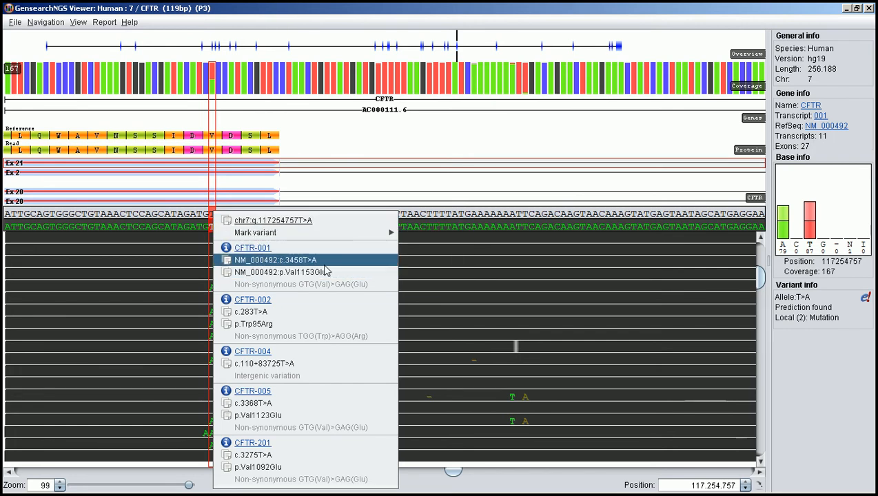
{"action": "mouse_move", "coordinate": [343, 238]}
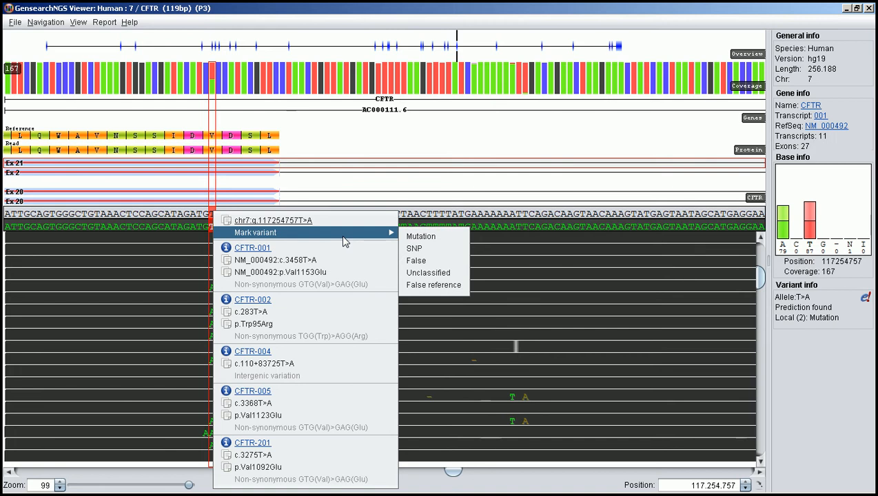
{"action": "left_click", "coordinate": [427, 242]}
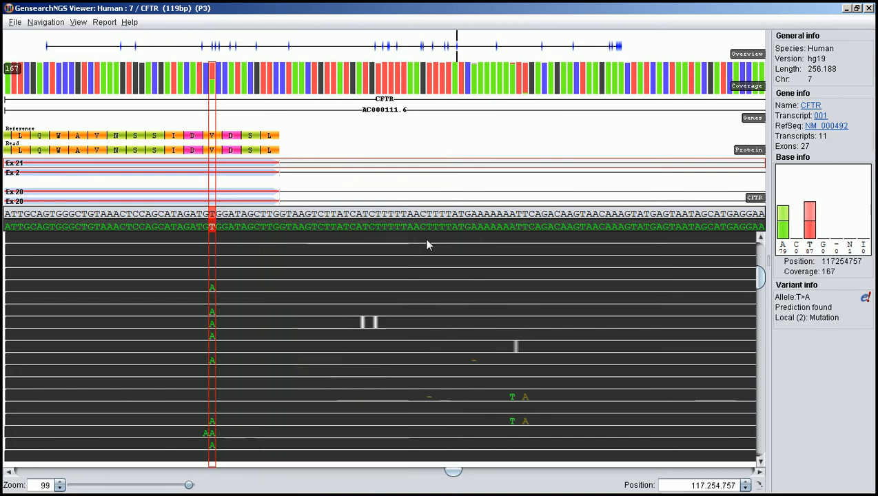
Start variant reporting and select the CFTR c.3458T>A mutation for the report
{"action": "left_click", "coordinate": [105, 22]}
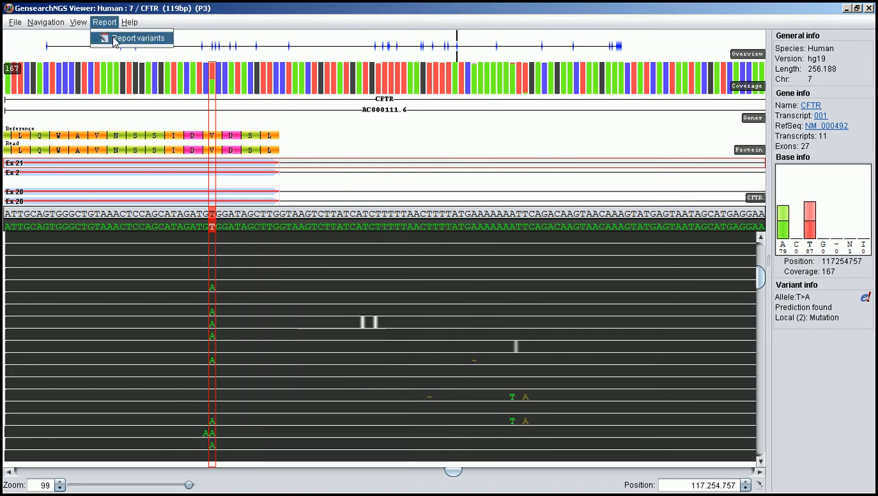
{"action": "left_click", "coordinate": [115, 40]}
{"action": "left_click", "coordinate": [336, 117]}
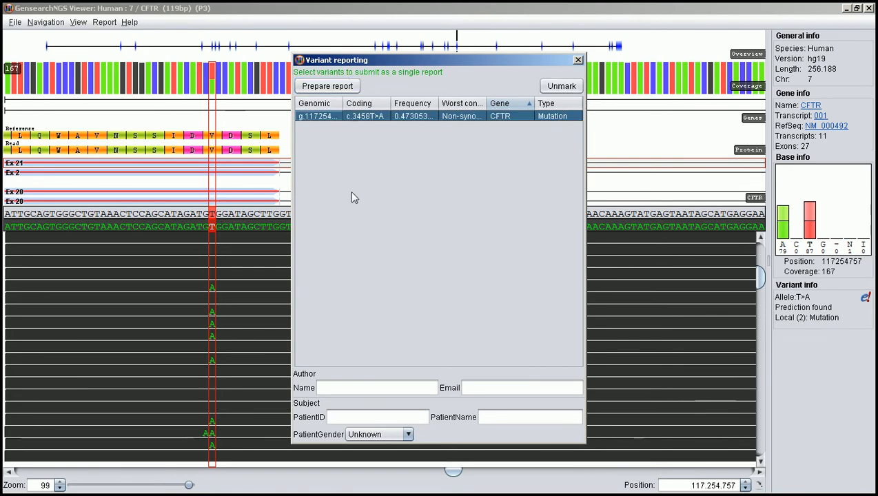
Fill in the report author's name and e-mail address and the subject's patient ID
{"action": "left_click", "coordinate": [366, 388]}
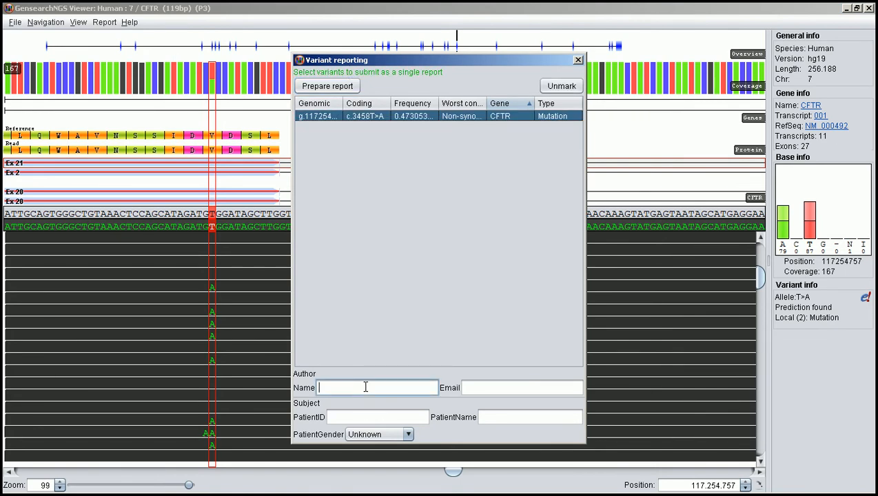
{"action": "type", "text": "John Smith"}
{"action": "key", "text": "Tab"}
{"action": "type", "text": "smit"}
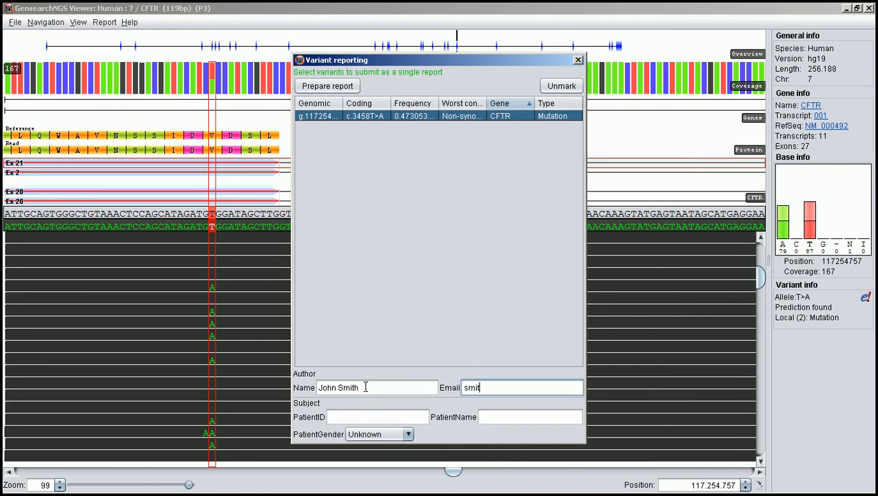
{"action": "type", "text": "h@test.com"}
{"action": "left_click", "coordinate": [361, 413]}
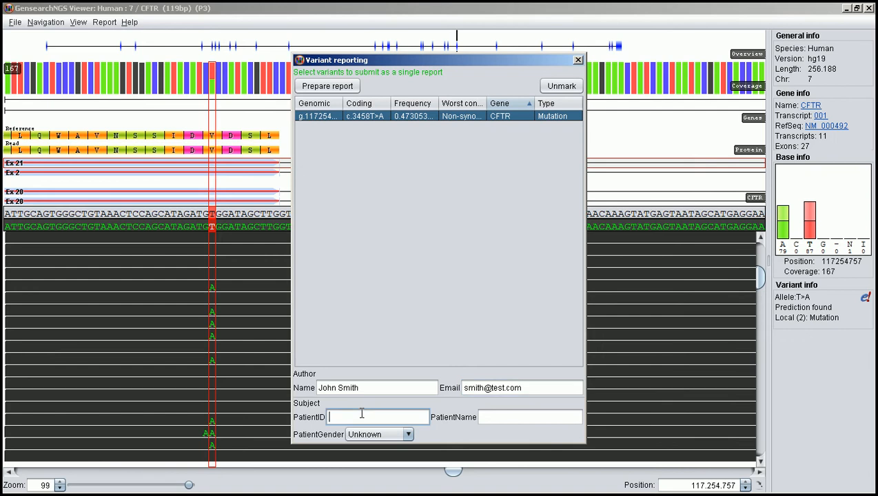
{"action": "type", "text": "123"}
Prepare the report with the coverage report included and save its variants locally
{"action": "left_click", "coordinate": [338, 86]}
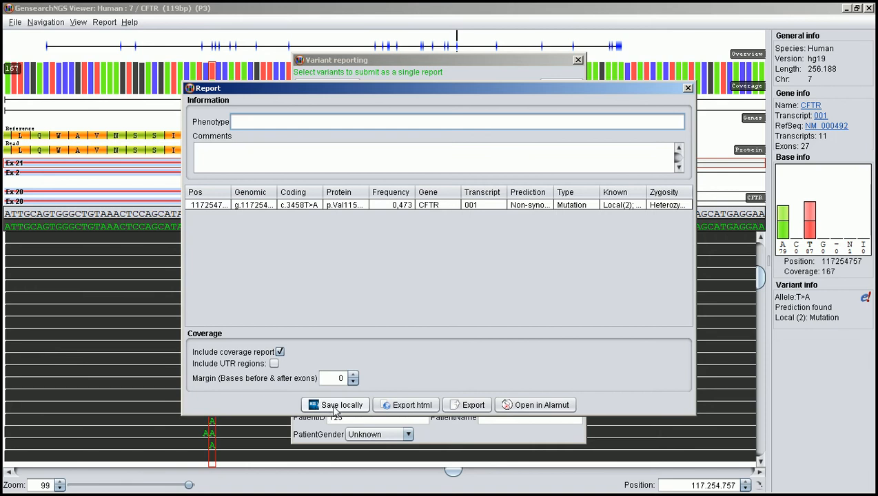
{"action": "left_click", "coordinate": [337, 409]}
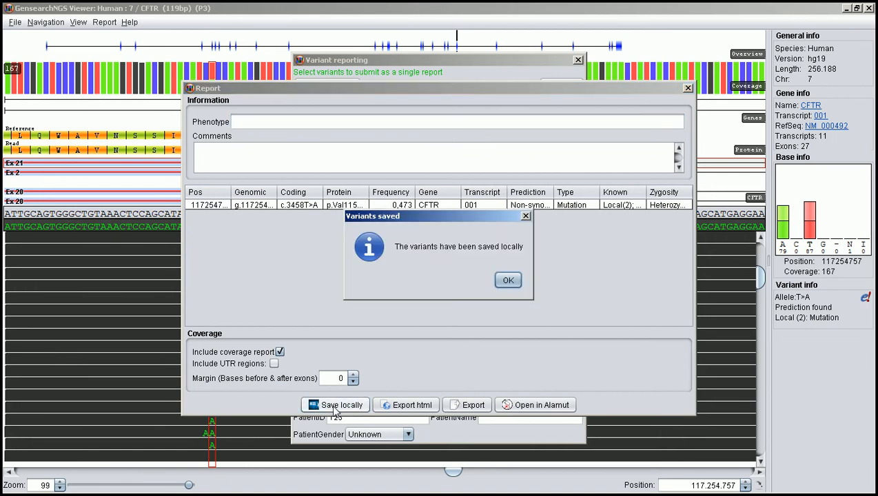
{"action": "left_click", "coordinate": [508, 281]}
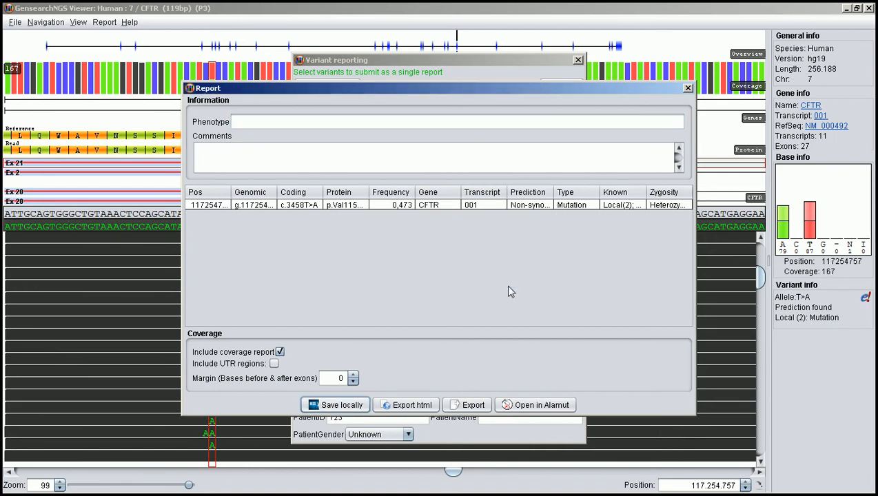
Export the report as test5.html in the Muenster folder, overwriting the existing file, and review its variant and coverage tables in the browser
{"action": "left_click", "coordinate": [405, 406]}
{"action": "left_click", "coordinate": [391, 295]}
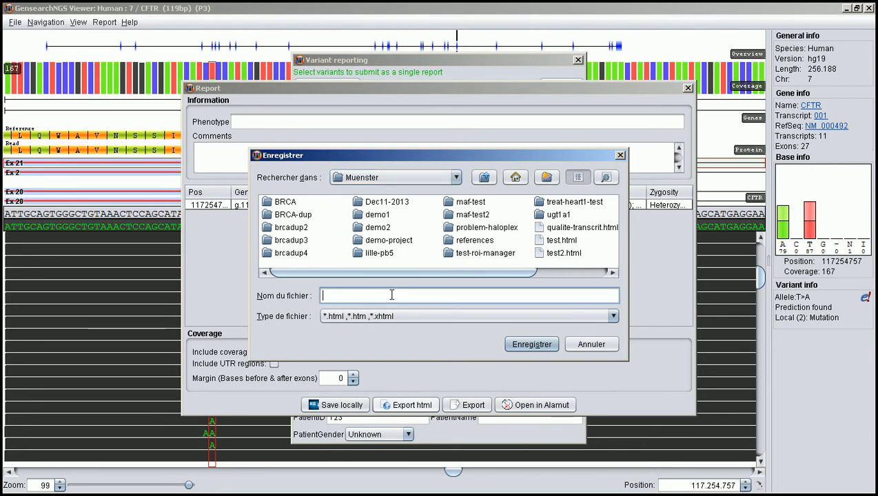
{"action": "key", "text": "Return"}
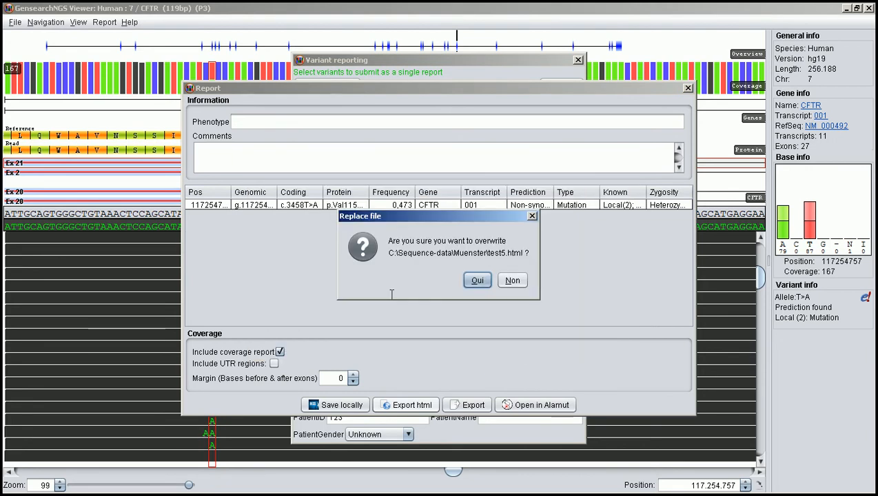
{"action": "left_click", "coordinate": [475, 279]}
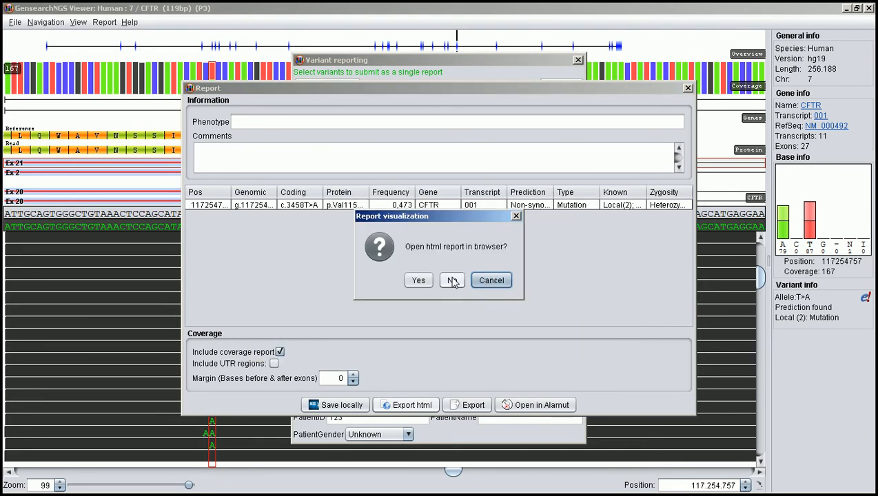
{"action": "left_click", "coordinate": [420, 281]}
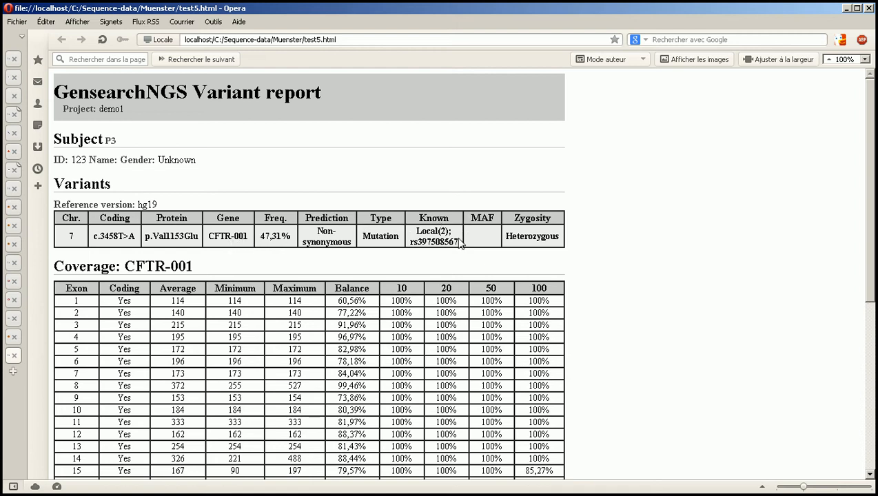
{"action": "left_click_drag", "start_coordinate": [870, 155], "coordinate": [867, 172]}
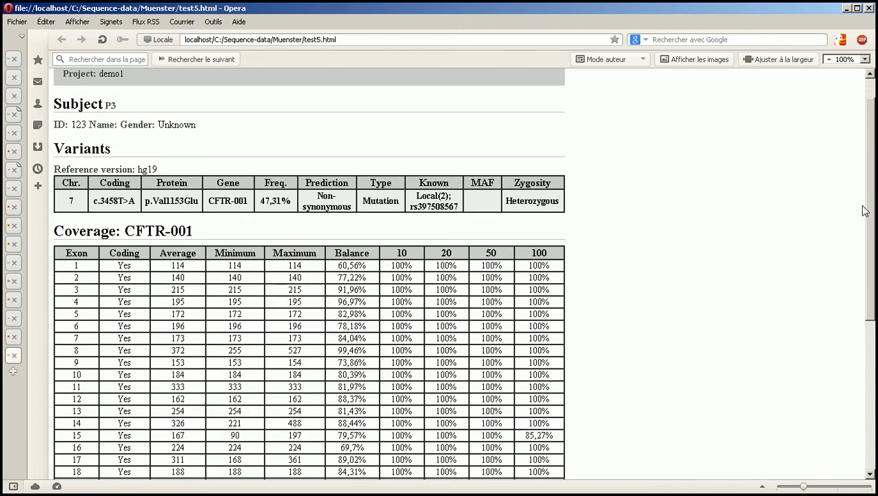
{"action": "left_click_drag", "start_coordinate": [868, 212], "coordinate": [868, 287]}
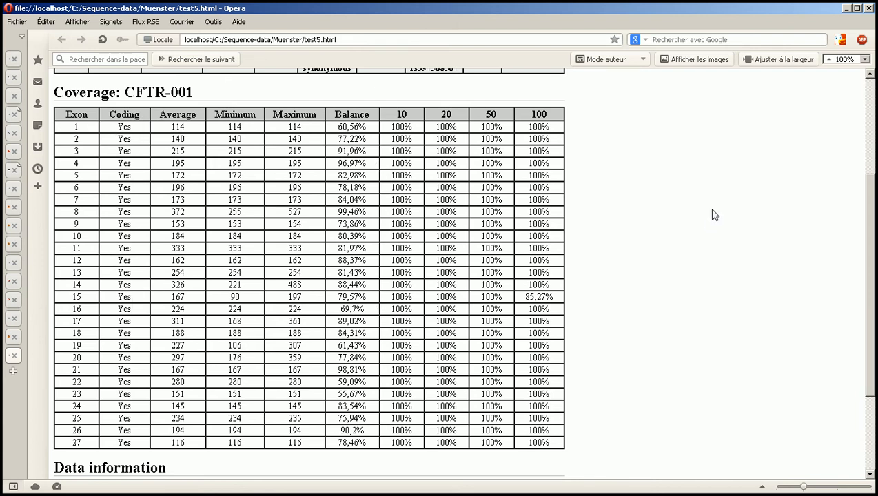
Return to the GensearchNGS Viewer, close the report and variant reporting dialogs, and close the viewer itself
{"action": "key", "text": "alt+Tab"}
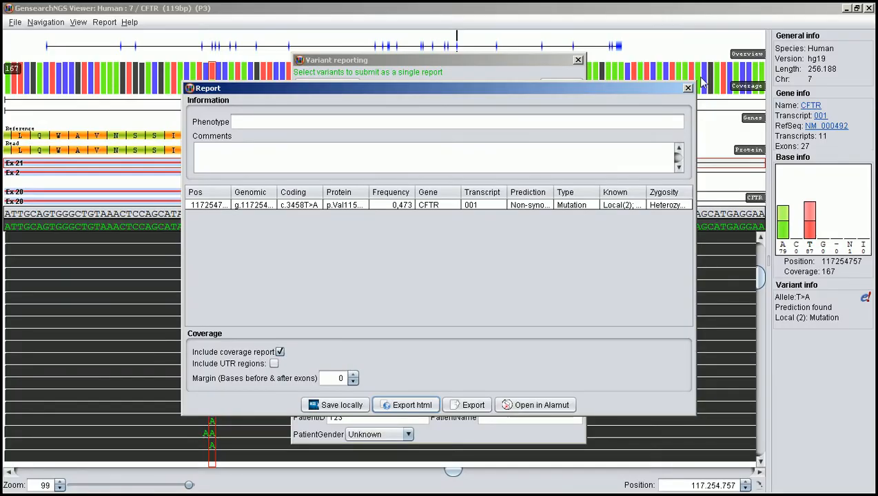
{"action": "left_click", "coordinate": [688, 90]}
{"action": "left_click", "coordinate": [578, 60]}
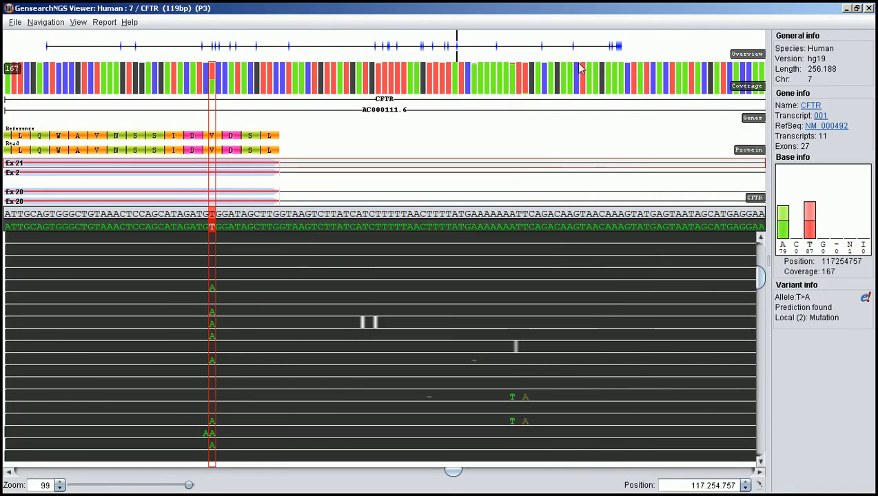
{"action": "left_click", "coordinate": [869, 8]}
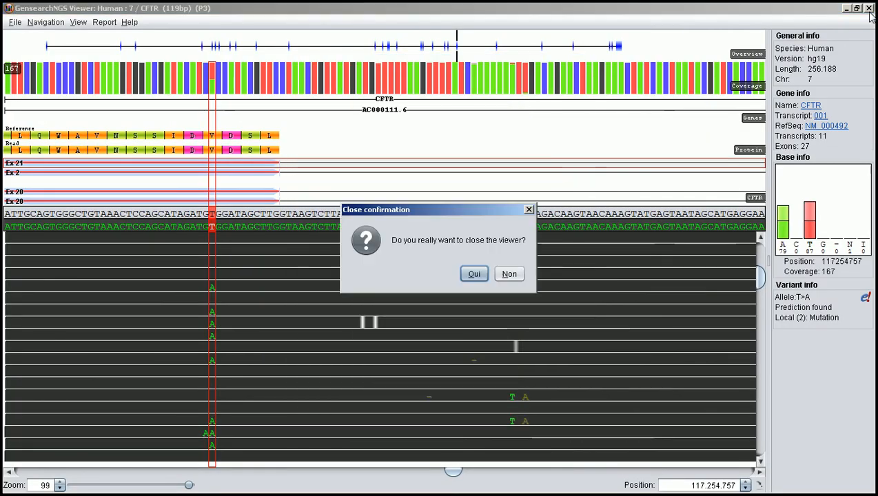
{"action": "left_click", "coordinate": [474, 276]}
Close the filtered variant list and check the variants saved for patients P2 and P3, selecting P3's c.3458T>A mutation
{"action": "key", "text": "alt+Tab"}
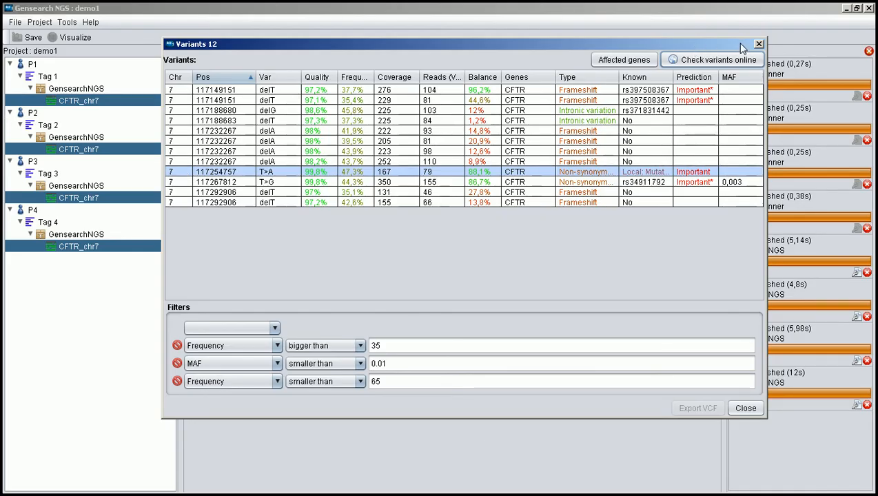
{"action": "left_click", "coordinate": [759, 43]}
{"action": "left_click", "coordinate": [32, 115]}
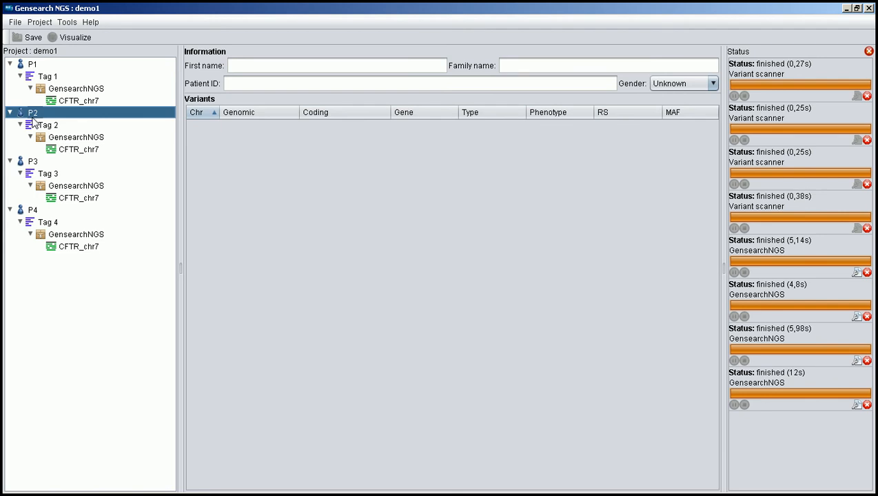
{"action": "left_click", "coordinate": [32, 162]}
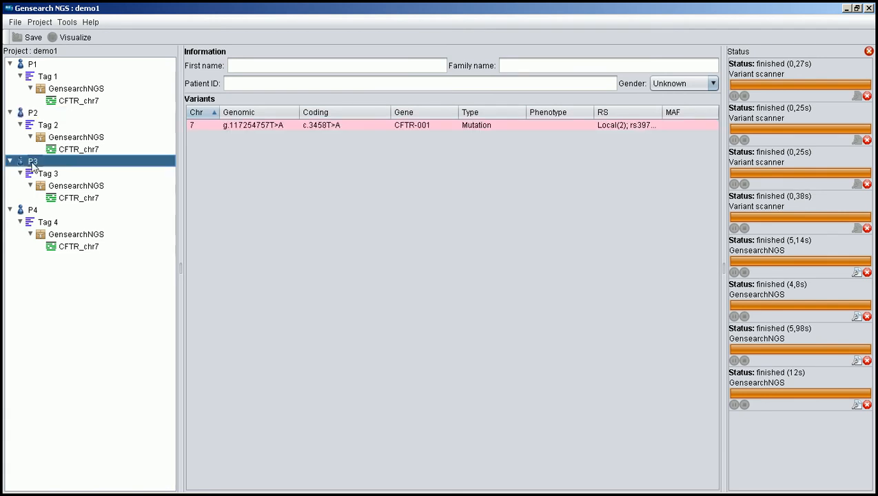
{"action": "left_click", "coordinate": [372, 127]}
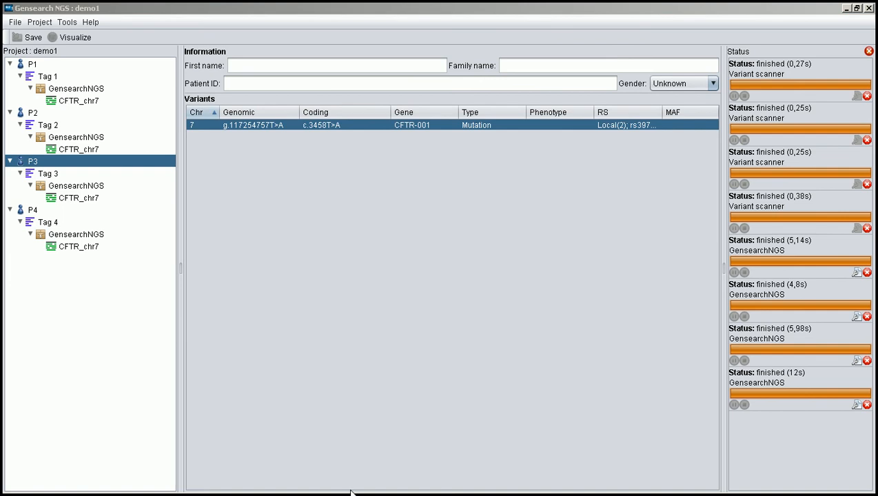
{"action": "mouse_move", "coordinate": [348, 492]}
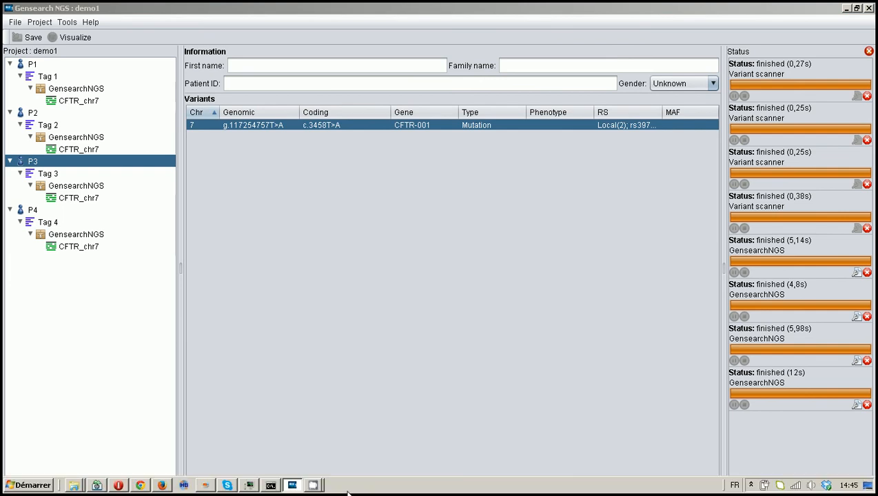
{"action": "mouse_move", "coordinate": [313, 485]}
{"action": "left_click", "coordinate": [315, 464]}
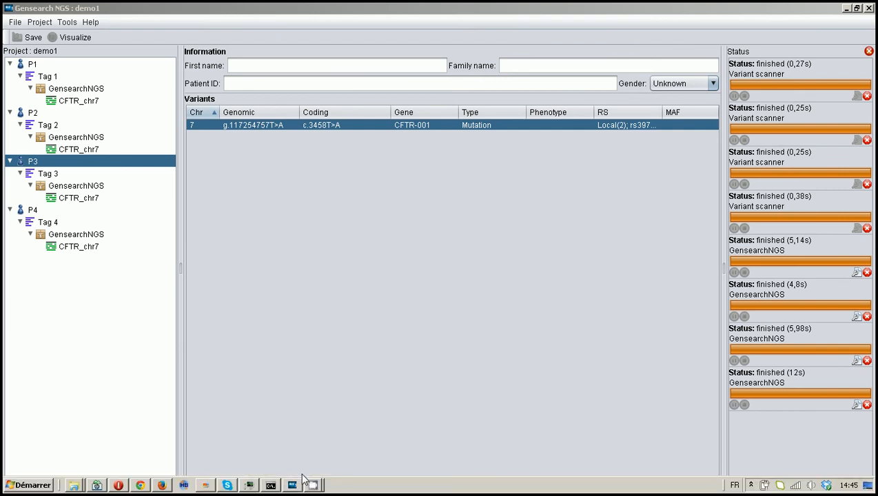
{"action": "key", "text": "alt+Tab"}
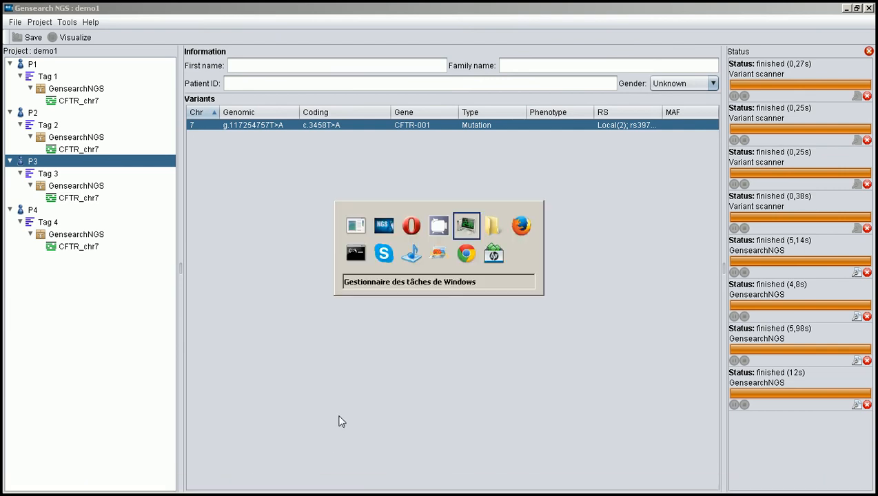
{"action": "key", "text": "alt+Tab"}
{"action": "key", "text": "alt+Tab"}
{"action": "key", "text": "alt+Tab"}
{"action": "key", "text": "alt+Tab"}
{"action": "key", "text": "alt+Tab"}
{"action": "key", "text": "alt+Tab"}
{"action": "key", "text": "alt+Tab"}
{"action": "key", "text": "alt+Tab"}
{"action": "key", "text": "alt+Tab"}
{"action": "key", "text": "alt+Tab"}
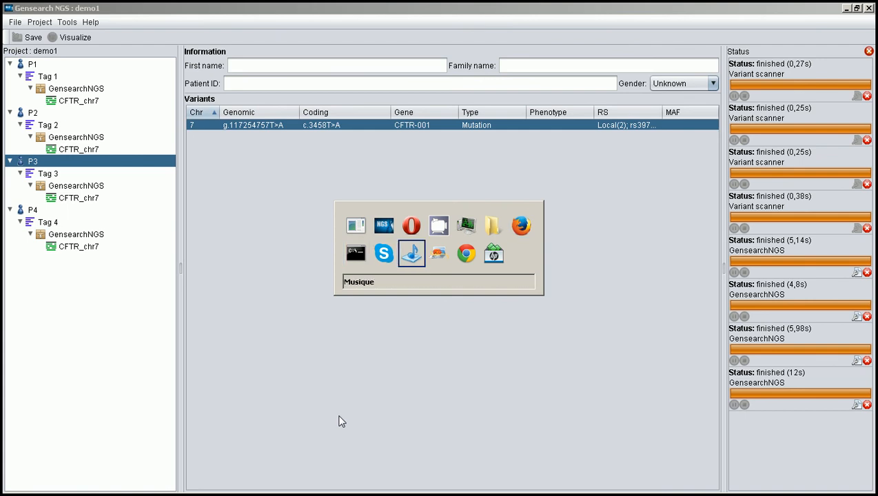
{"action": "key", "text": "alt+Tab"}
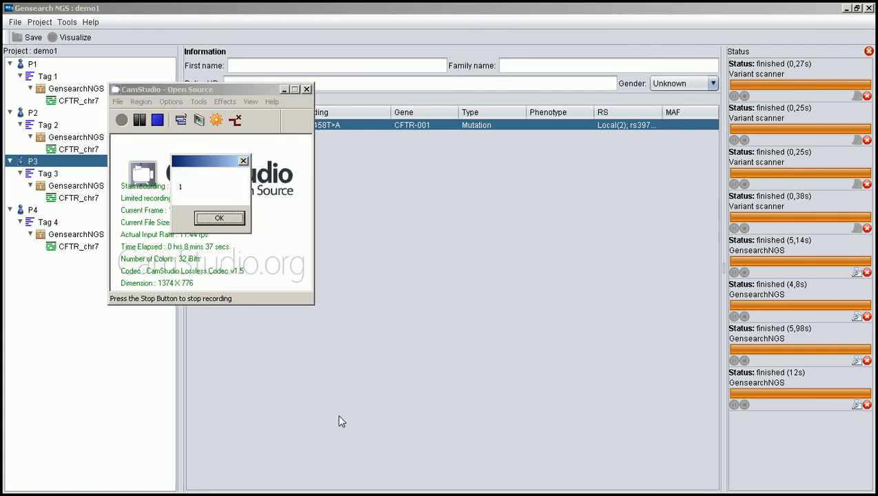